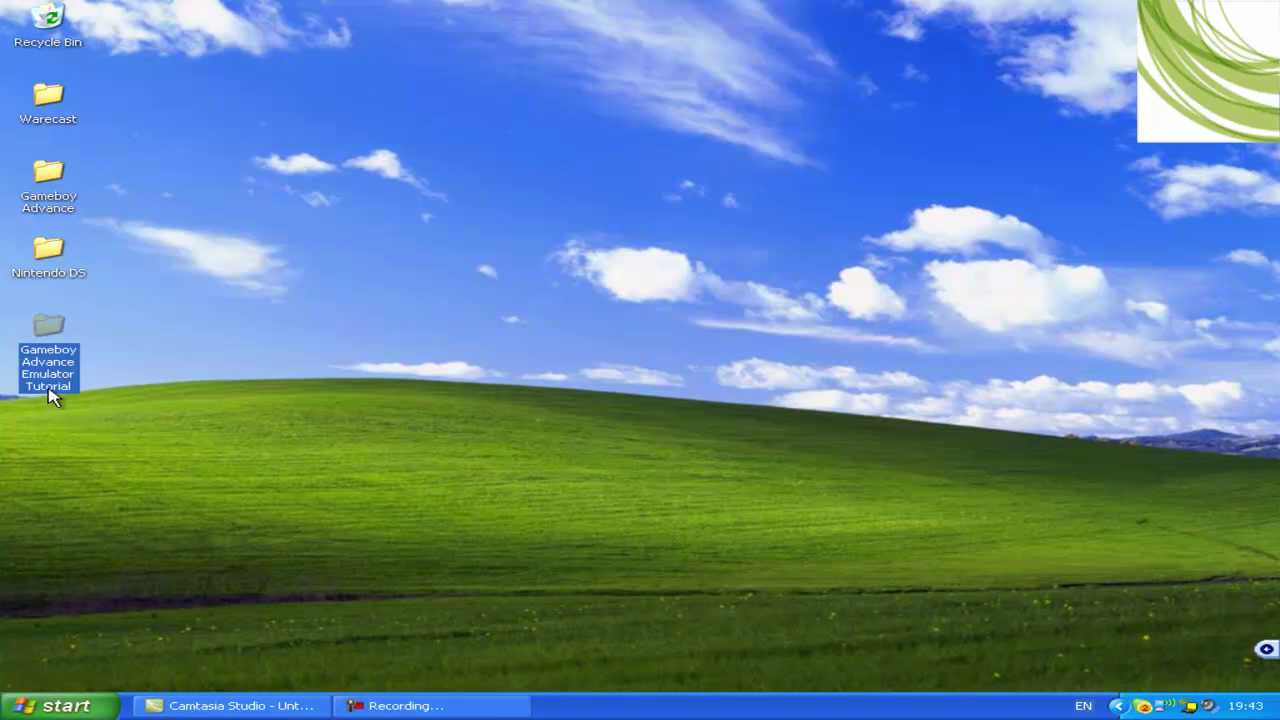
# Create a new desktop folder named 'Atari 2600'
pyautogui.rightClick(50, 390)
pyautogui.click(26, 425)
pyautogui.rightClick(31, 408)
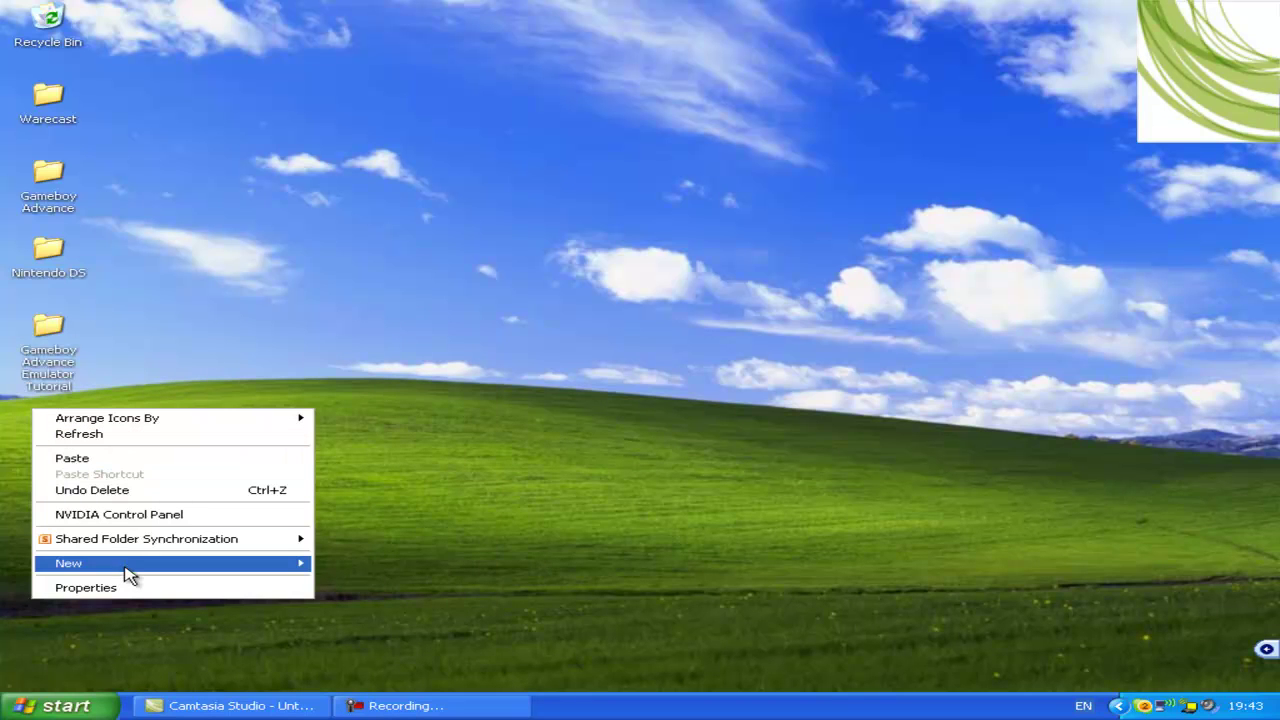
pyautogui.moveTo(124, 563)
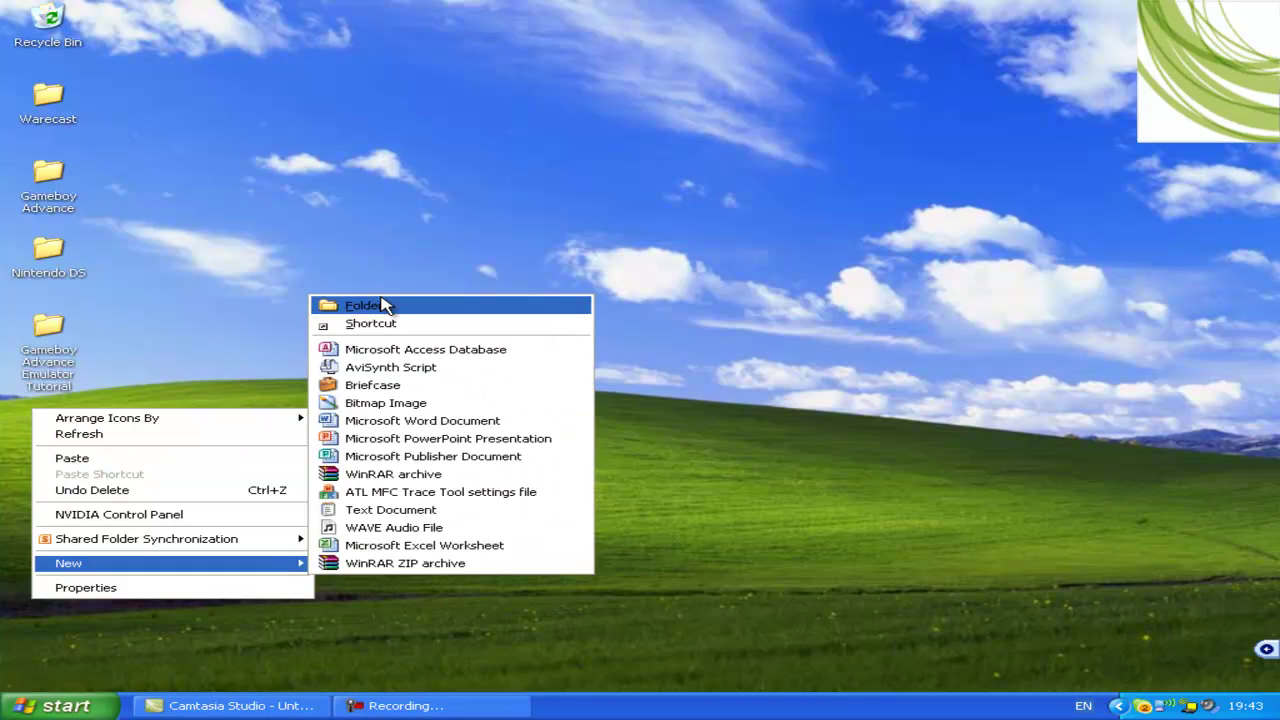
pyautogui.click(376, 302)
pyautogui.write('Atari 2')
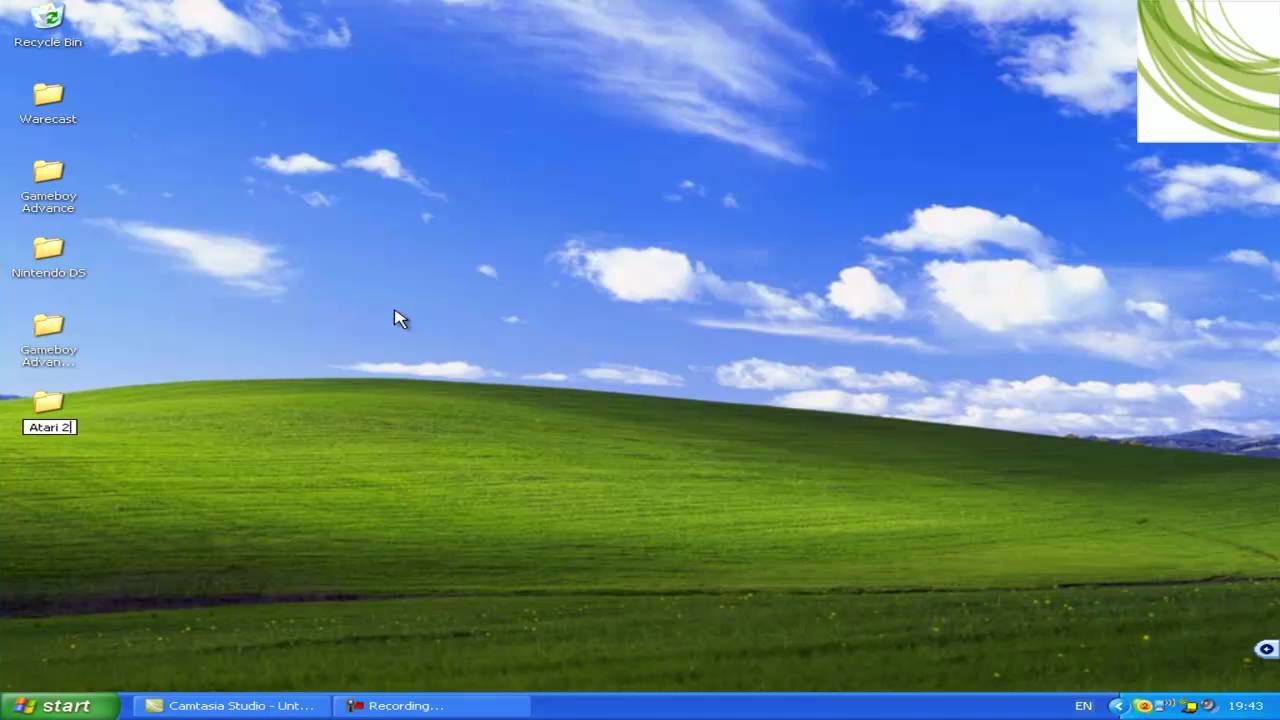
pyautogui.write('0')
pyautogui.press('Return')
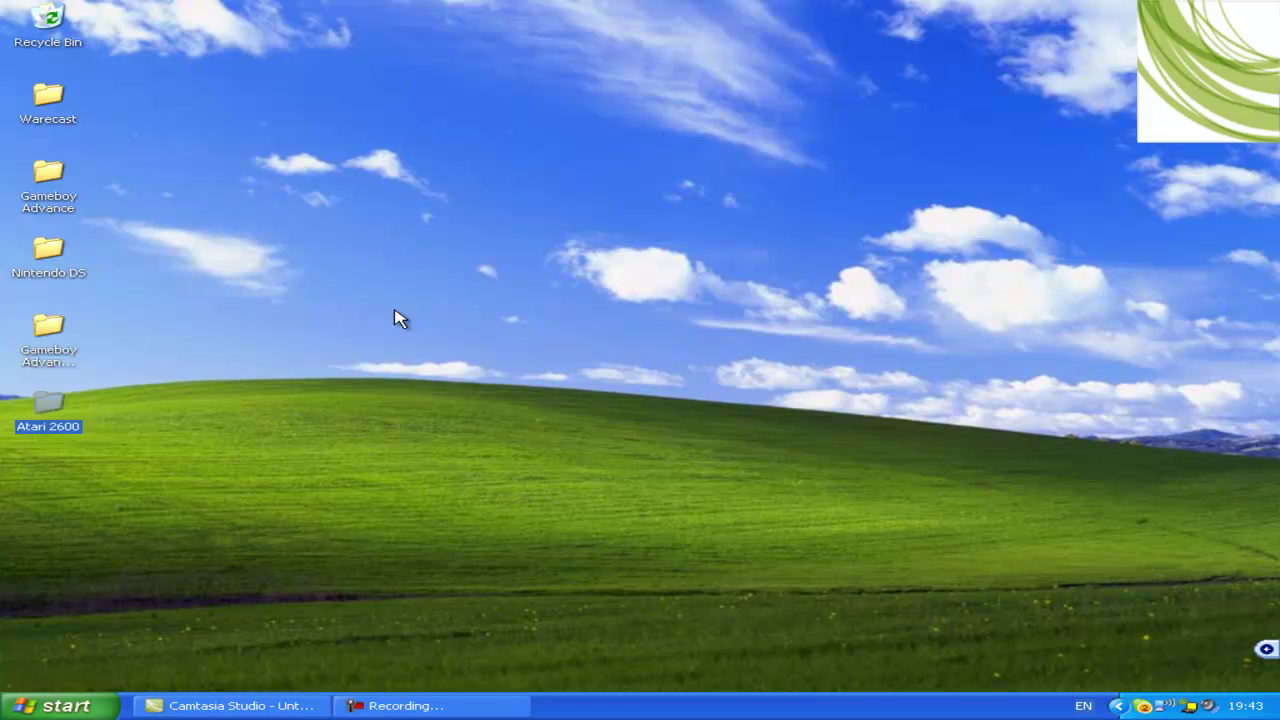
# Open the Atari 2600 folder and move its window down and right
pyautogui.click(287, 384)
pyautogui.doubleClick(82, 421)
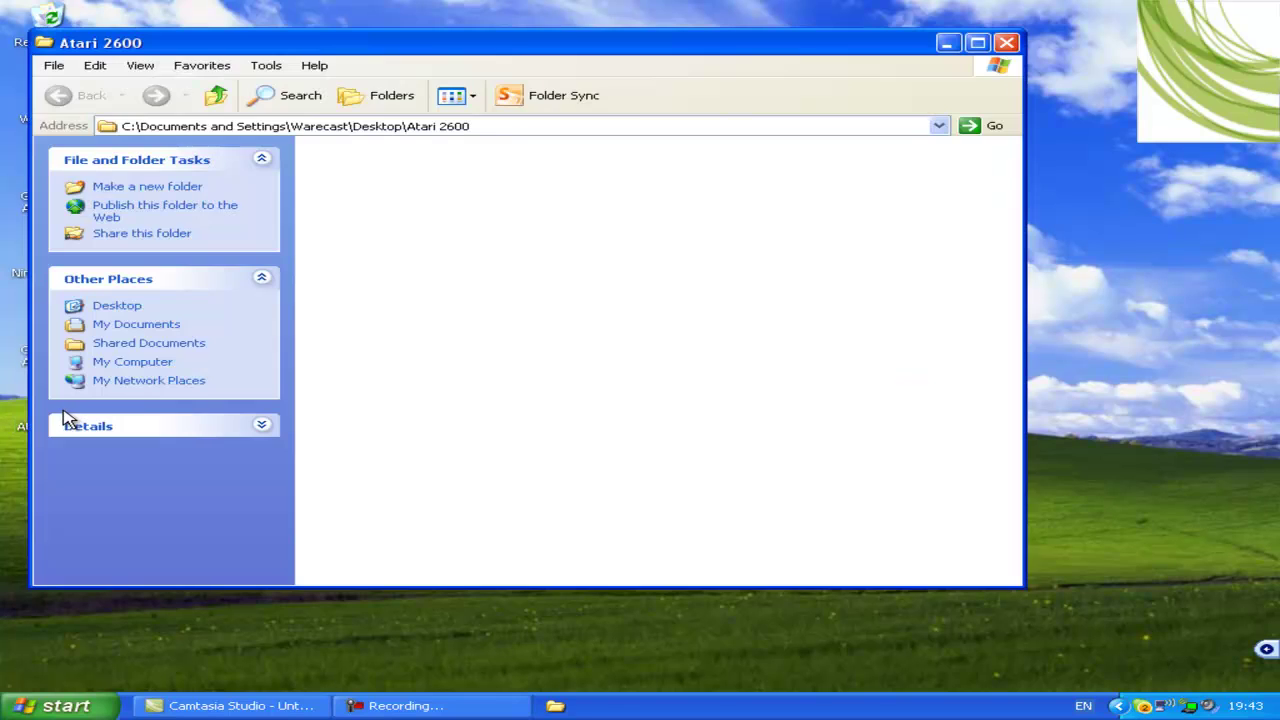
pyautogui.moveTo(574, 47); pyautogui.dragTo(817, 113)
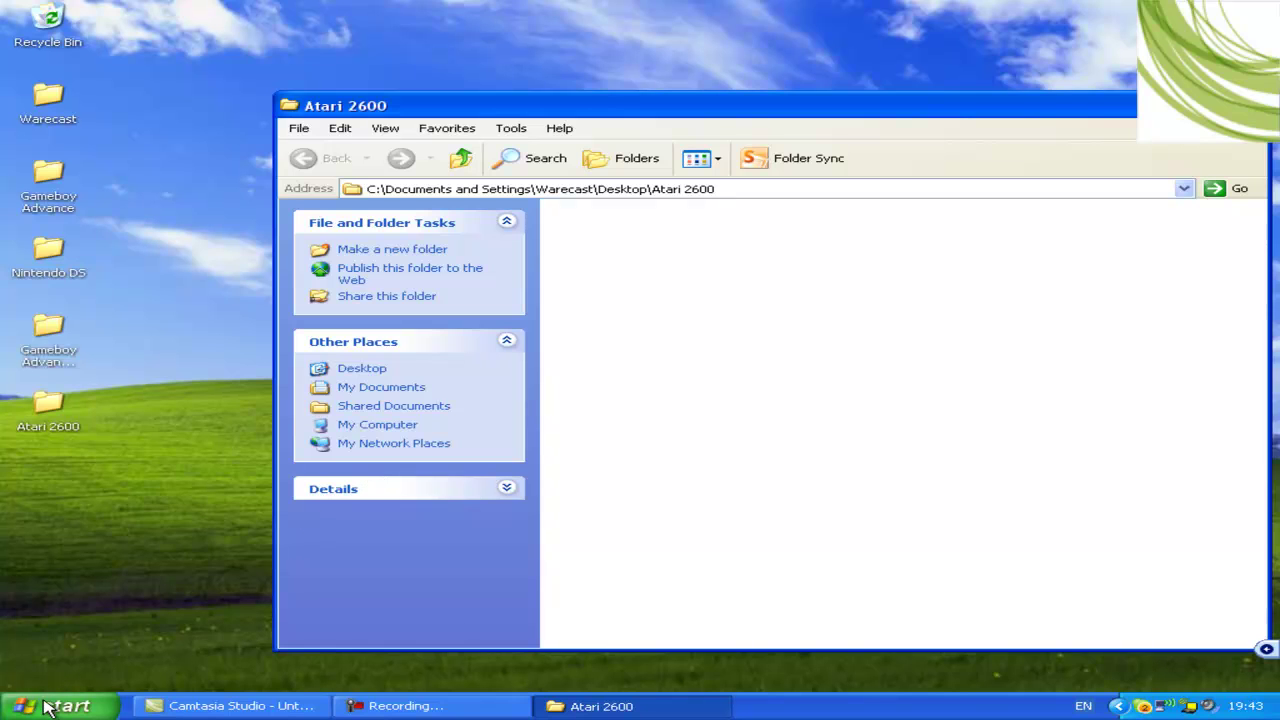
pyautogui.click(508, 45)
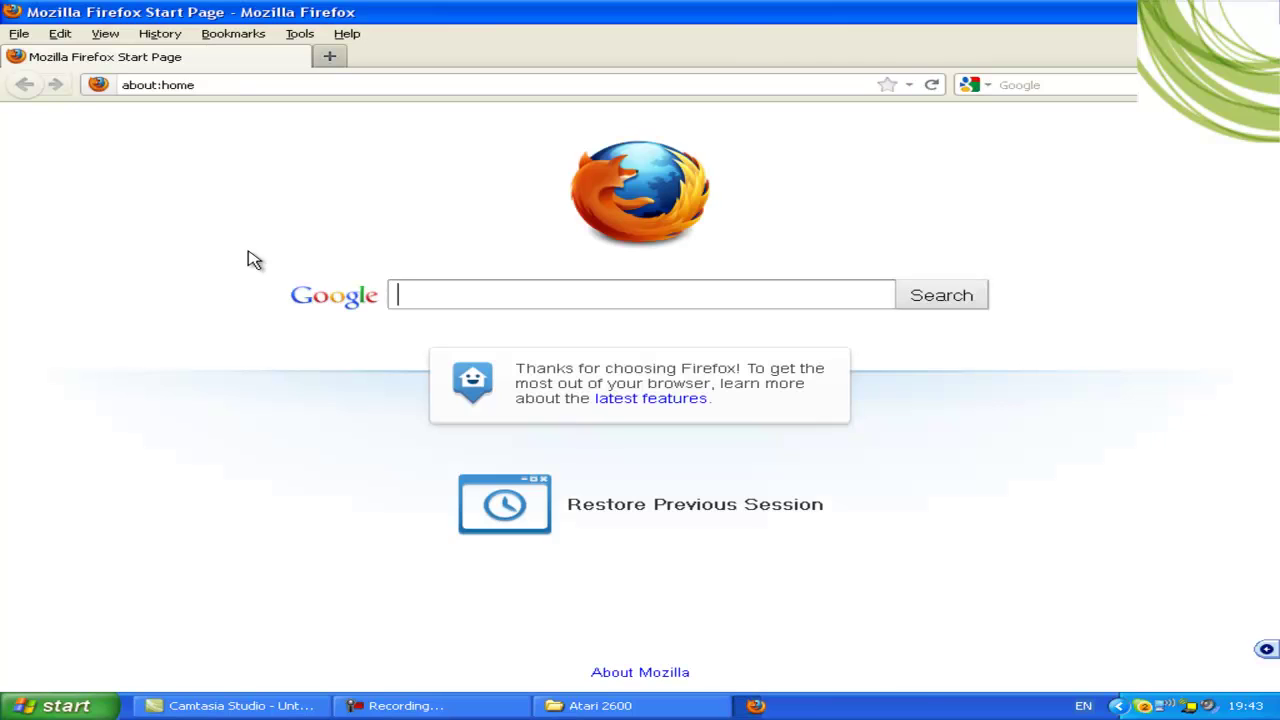
pyautogui.click(419, 88)
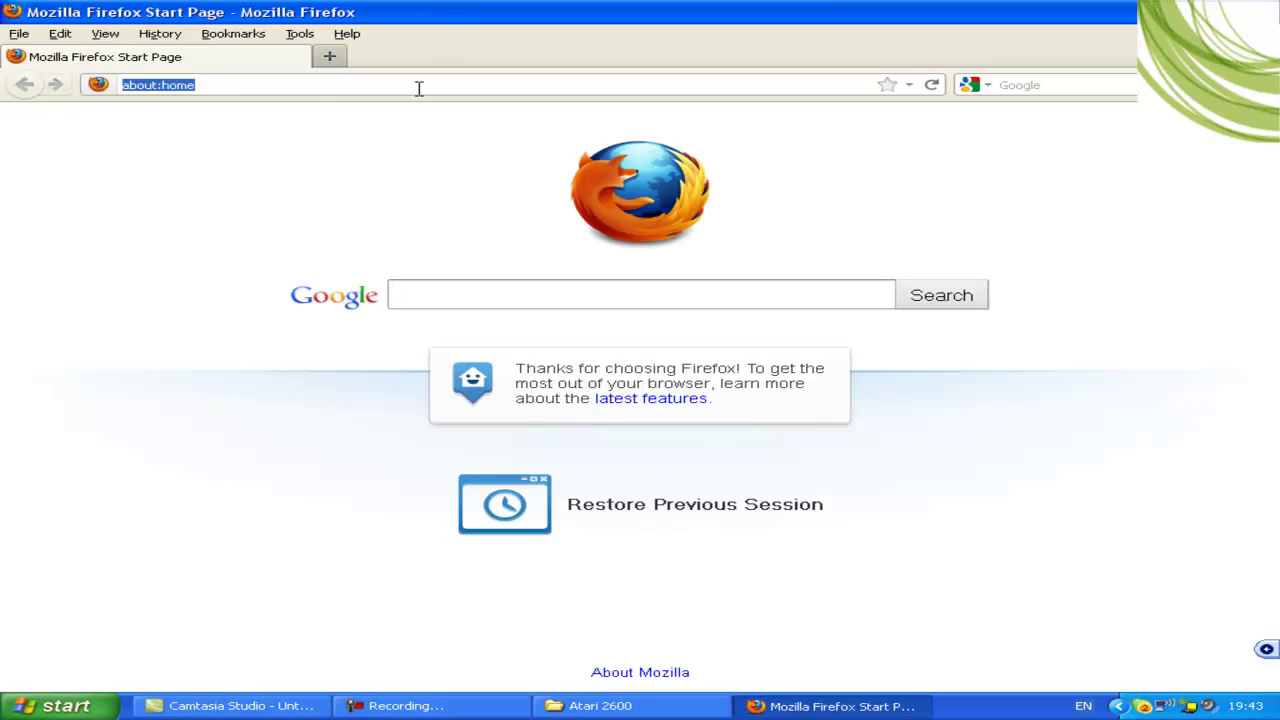
pyautogui.write('www.')
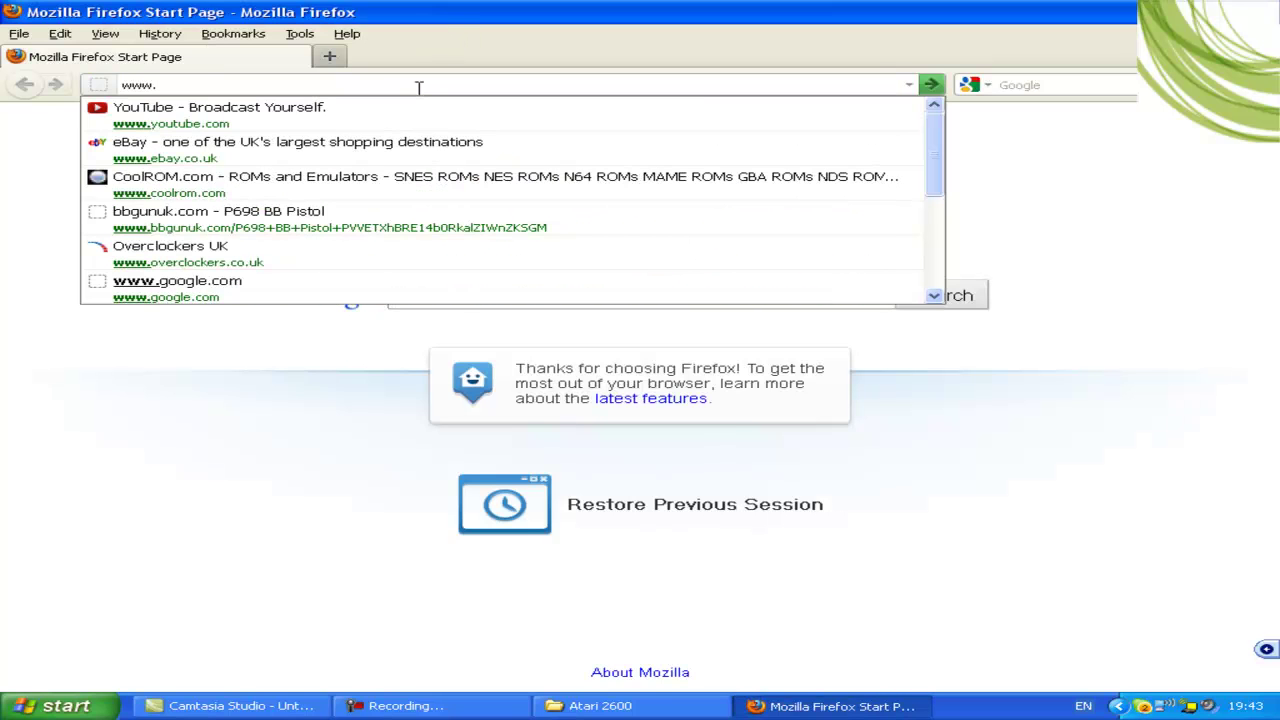
pyautogui.press('Down')
pyautogui.press('Down')
pyautogui.press('Down')
pyautogui.press('Return')
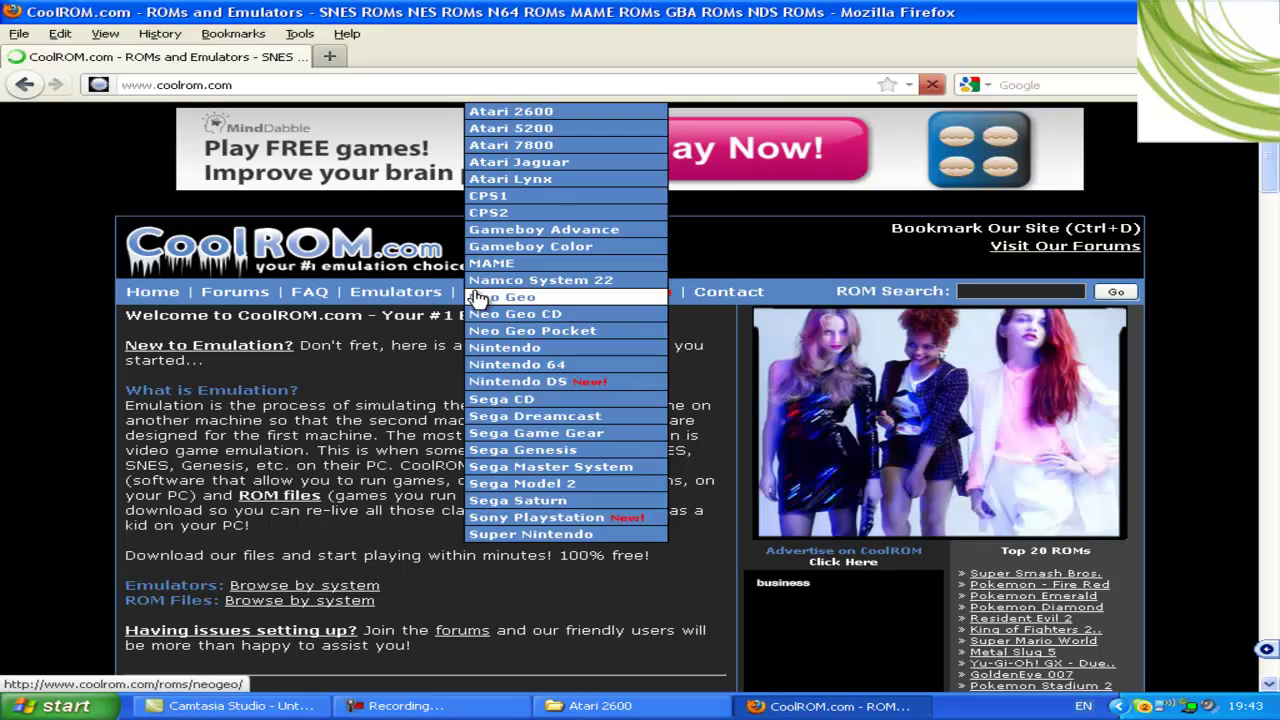
pyautogui.click(400, 325)
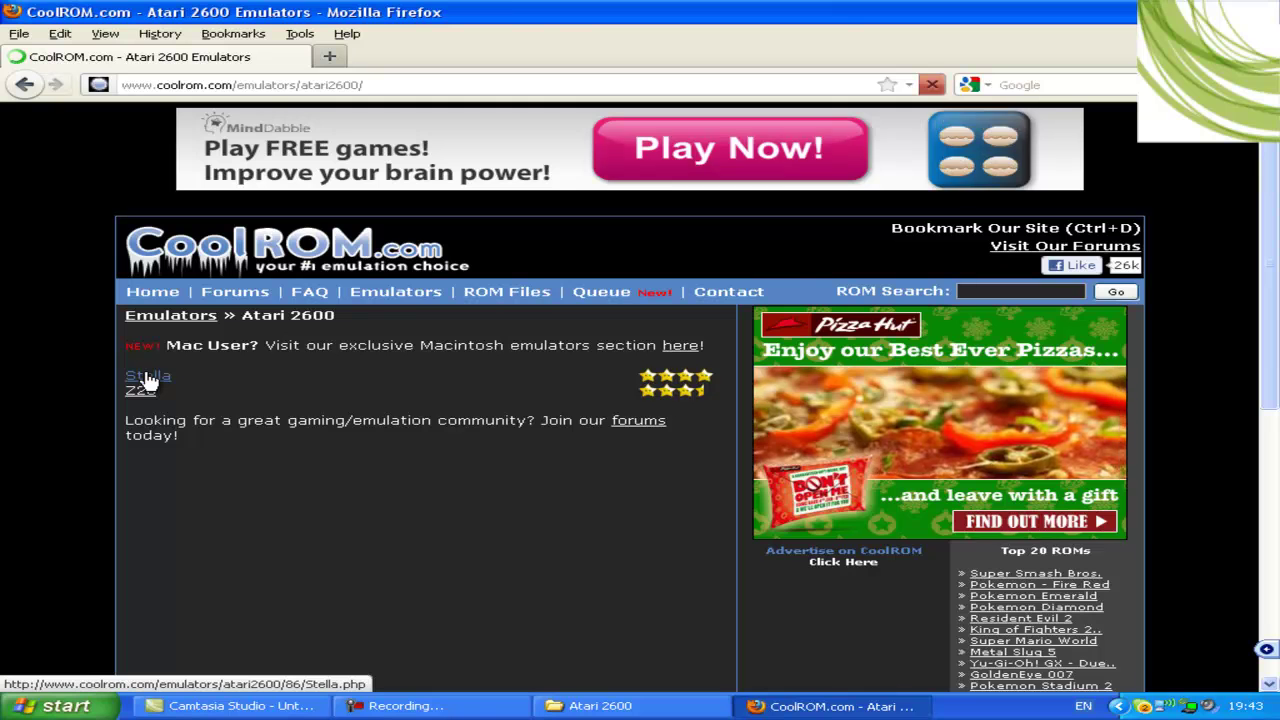
pyautogui.click(131, 378)
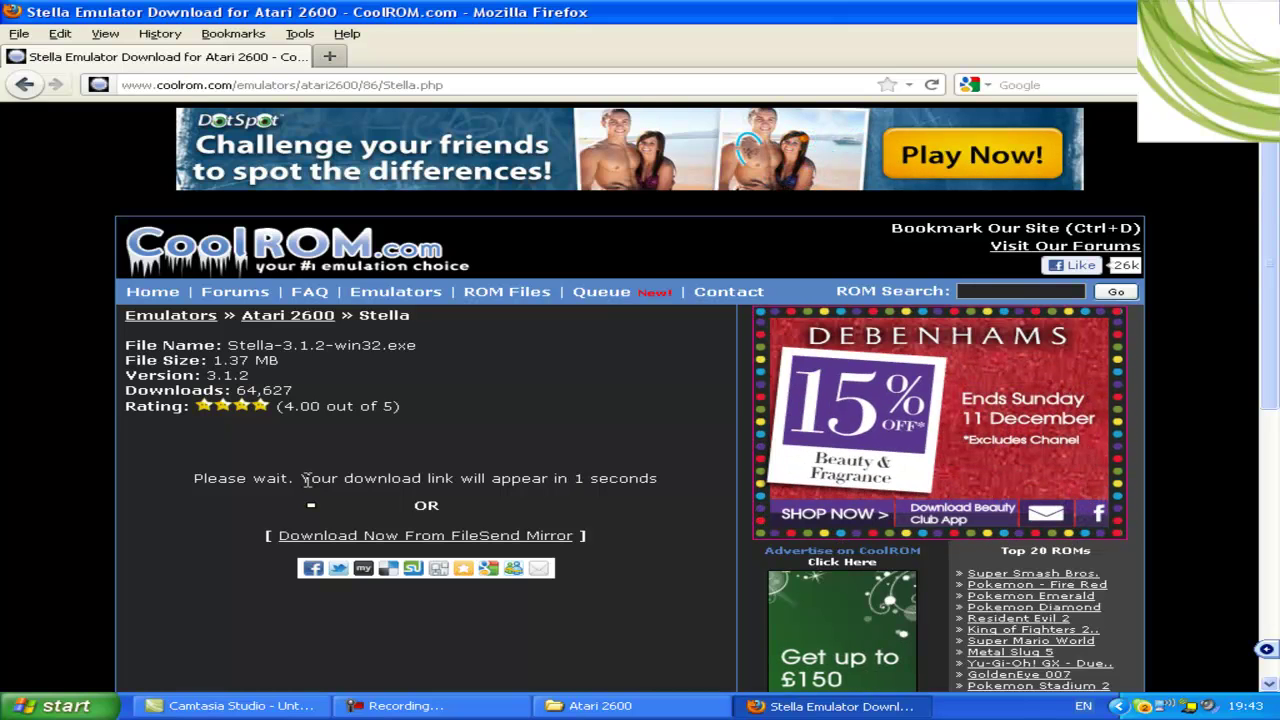
# Save Stella-3.1.2-win32.exe from CoolROM, then minimize Firefox
pyautogui.click(373, 482)
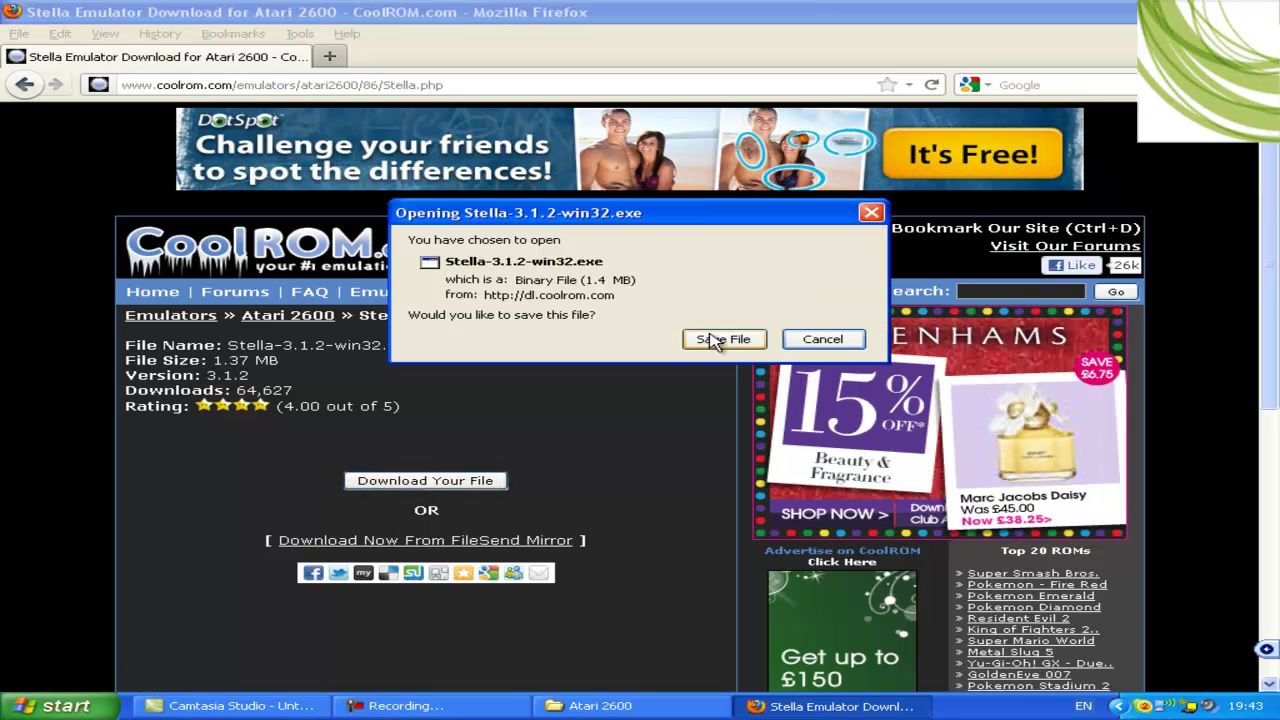
pyautogui.click(722, 339)
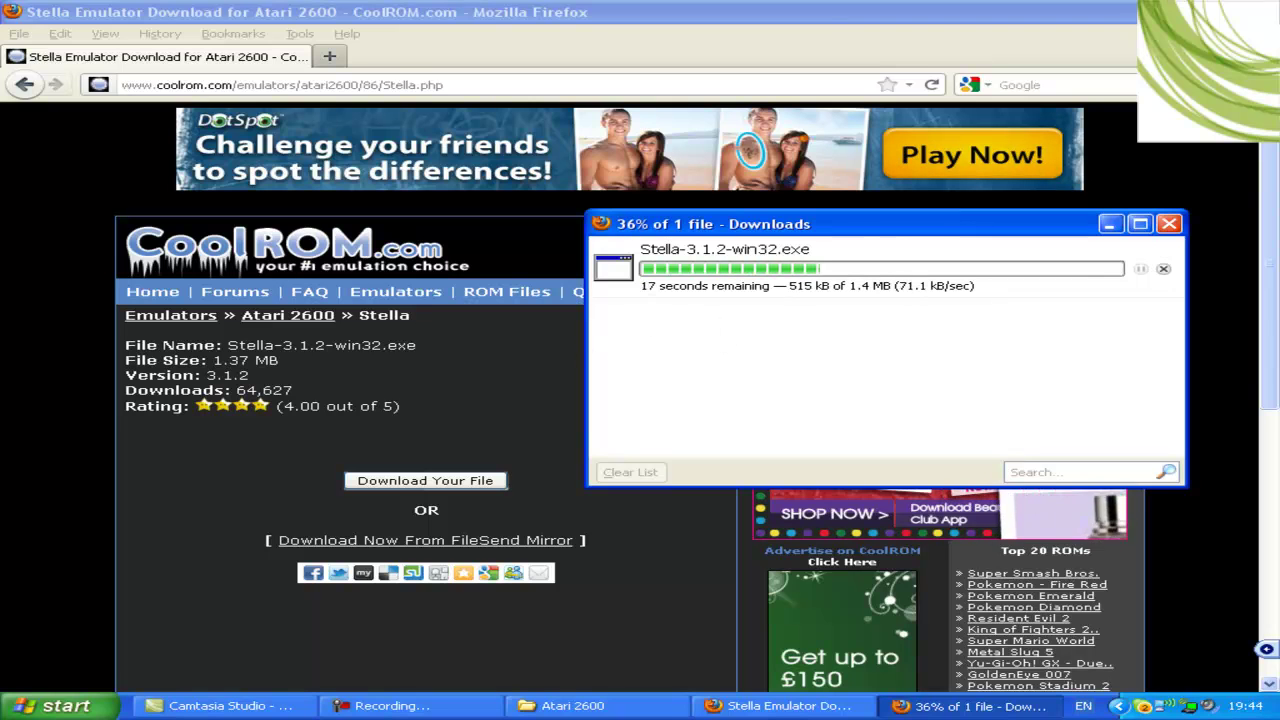
pyautogui.click(560, 705)
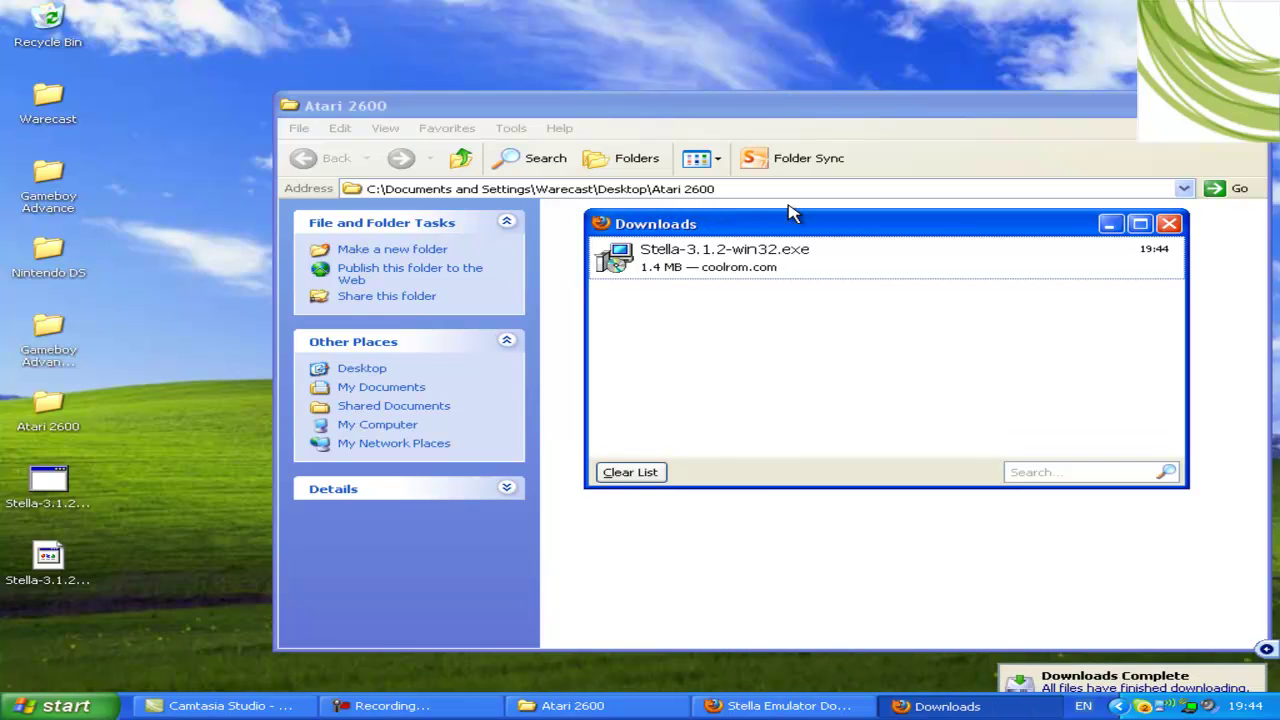
# Install Stella with the default install folder, Start menu folder and desktop icon
pyautogui.doubleClick(40, 487)
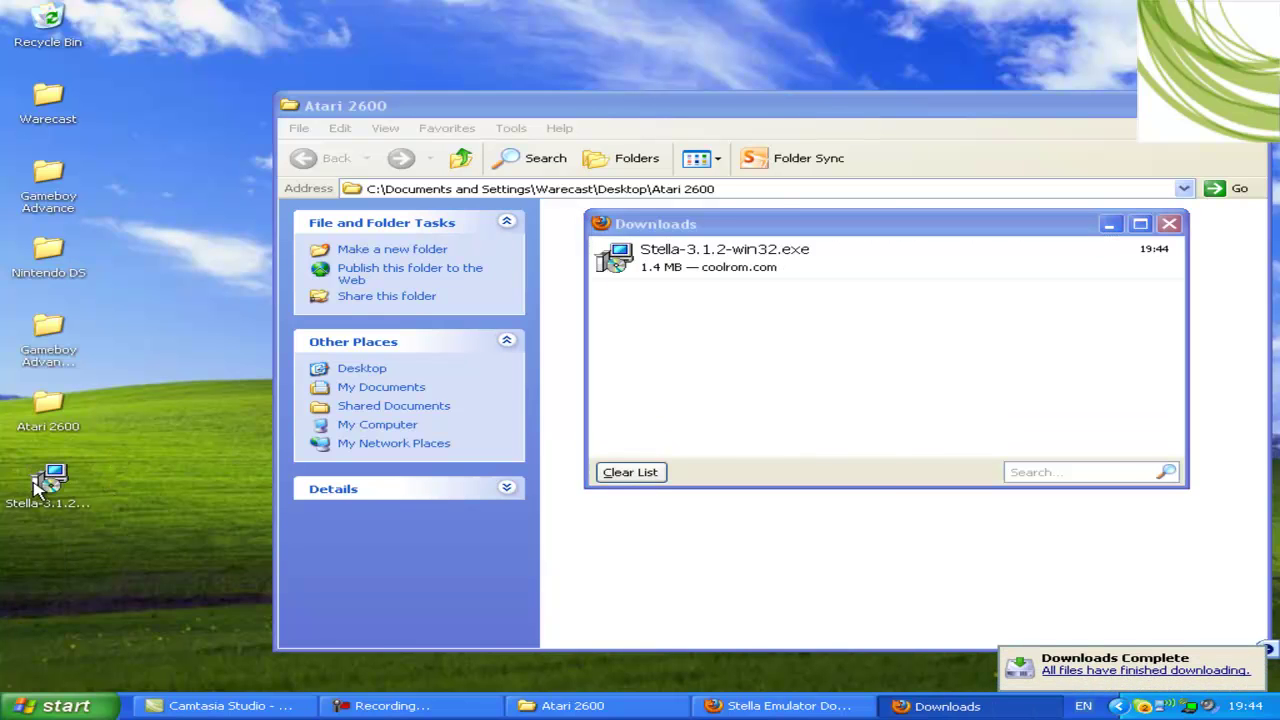
pyautogui.click(686, 378)
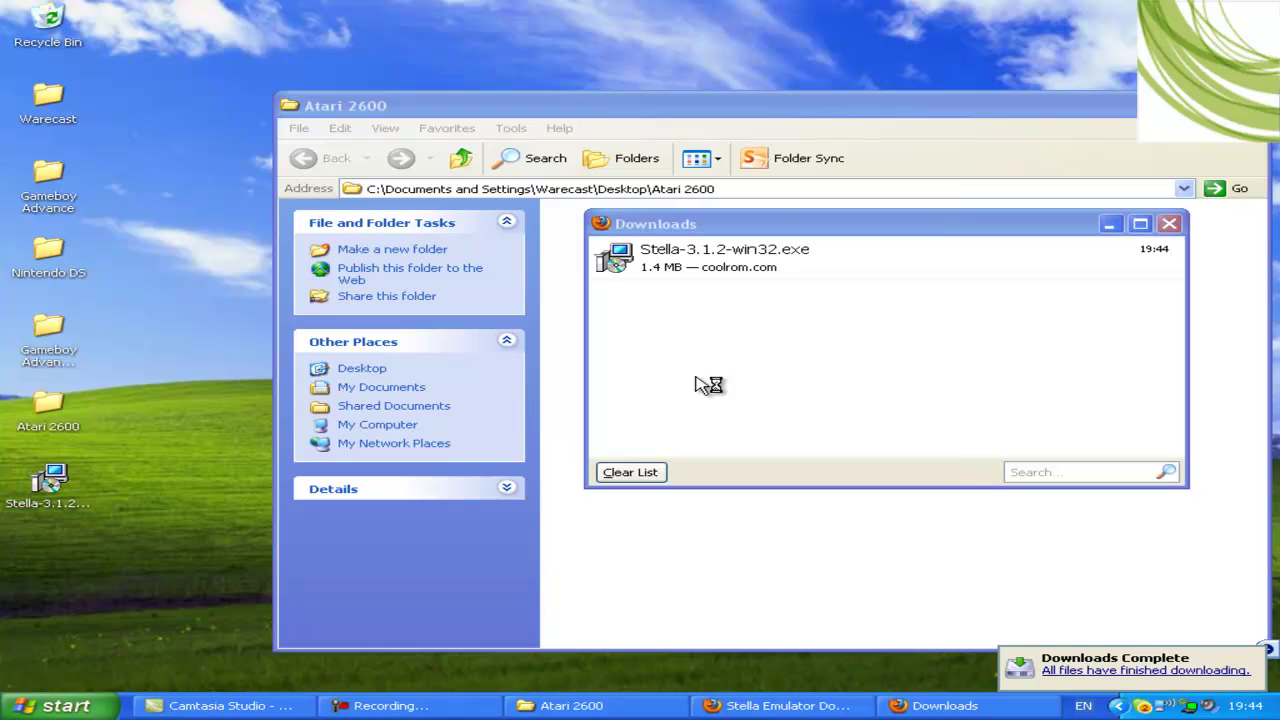
pyautogui.click(795, 510)
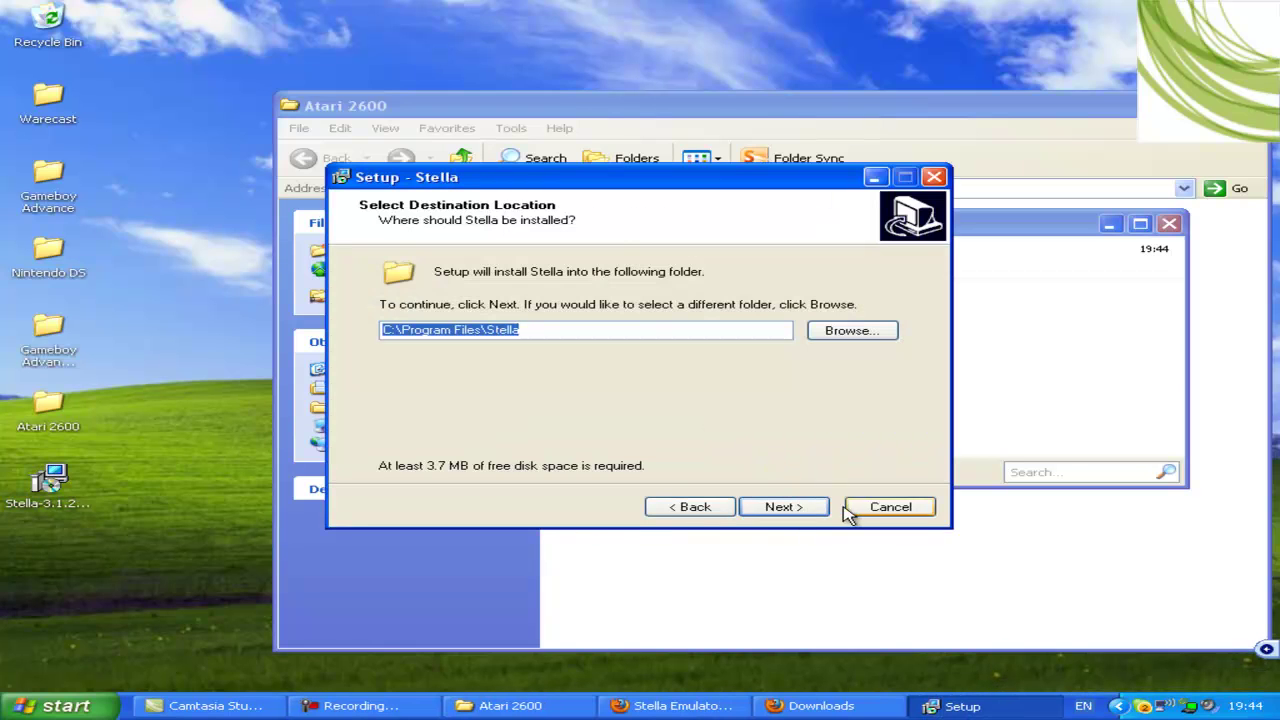
pyautogui.click(785, 507)
pyautogui.click(786, 505)
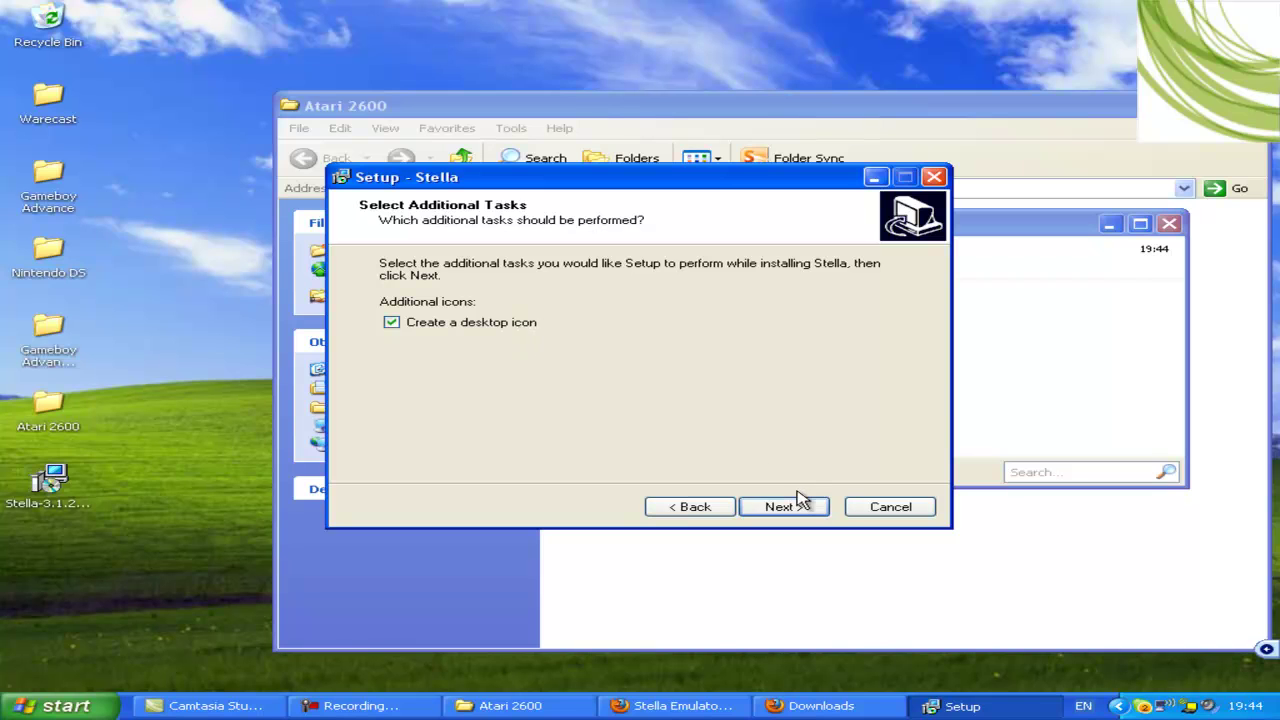
pyautogui.click(800, 502)
pyautogui.click(805, 512)
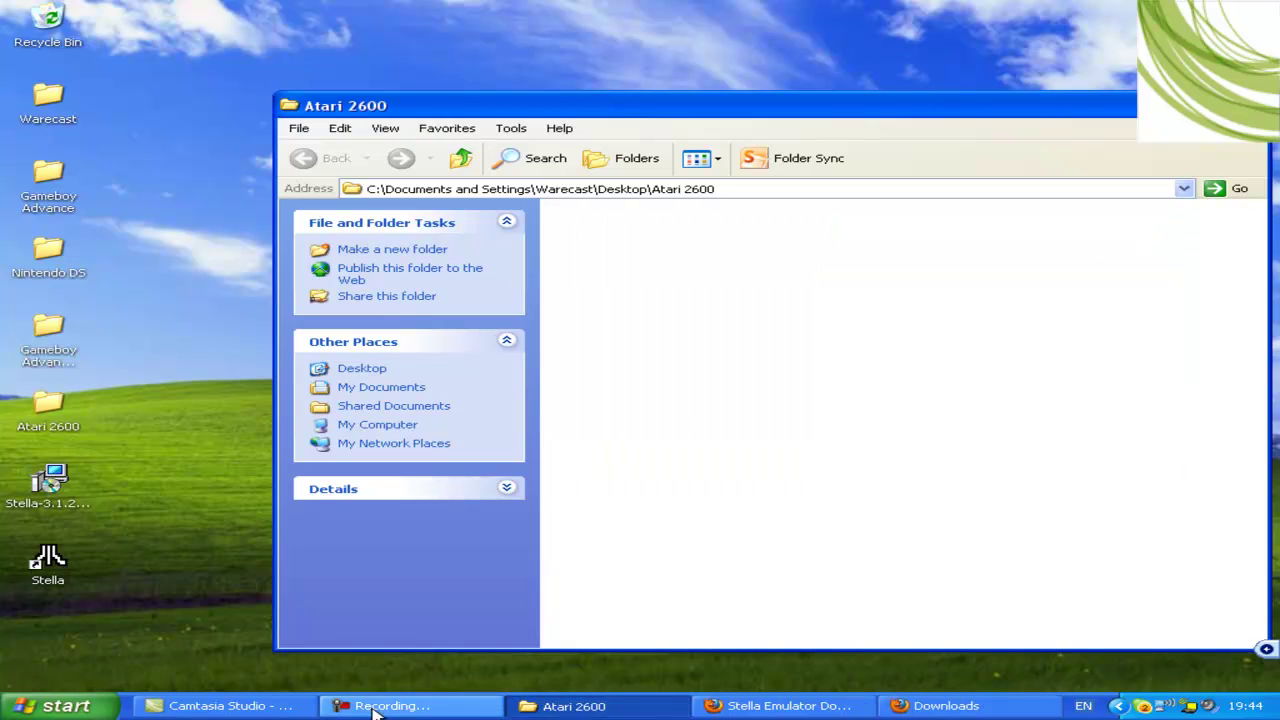
# Open the Frogger ROM page from CoolROM's Atari 2600 ROMs list
pyautogui.click(825, 710)
pyautogui.moveTo(395, 291)
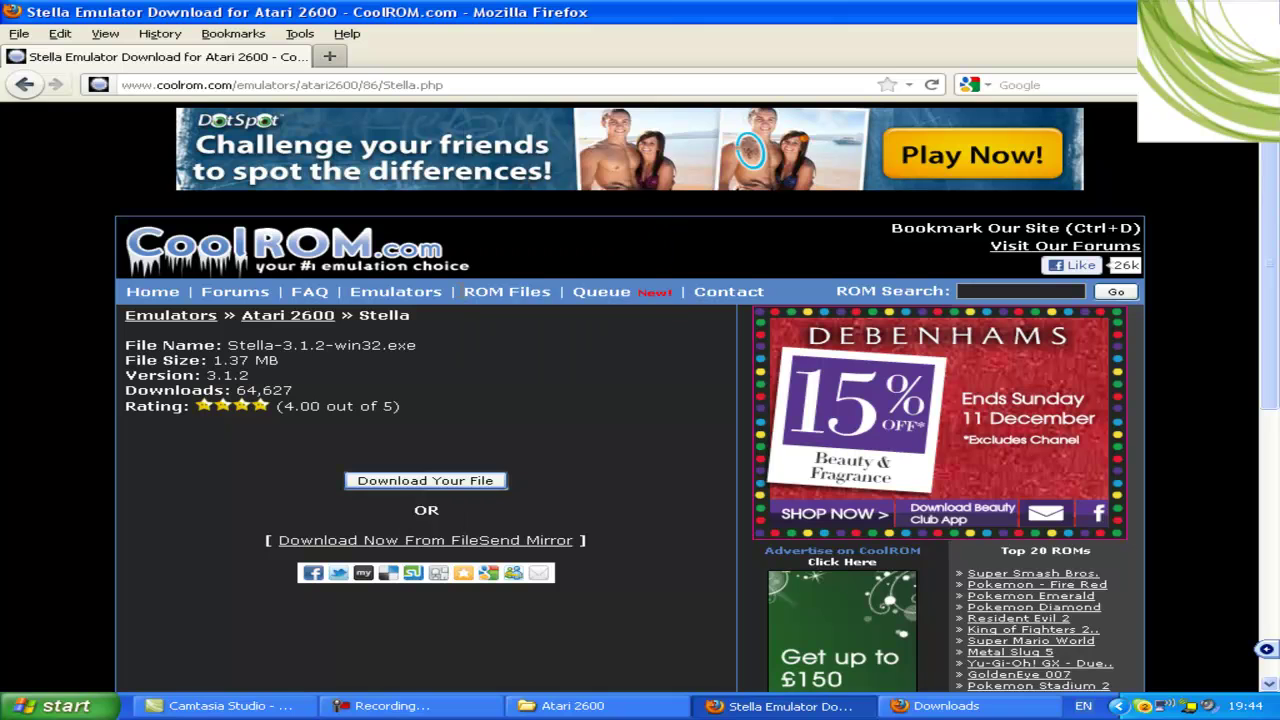
pyautogui.click(524, 112)
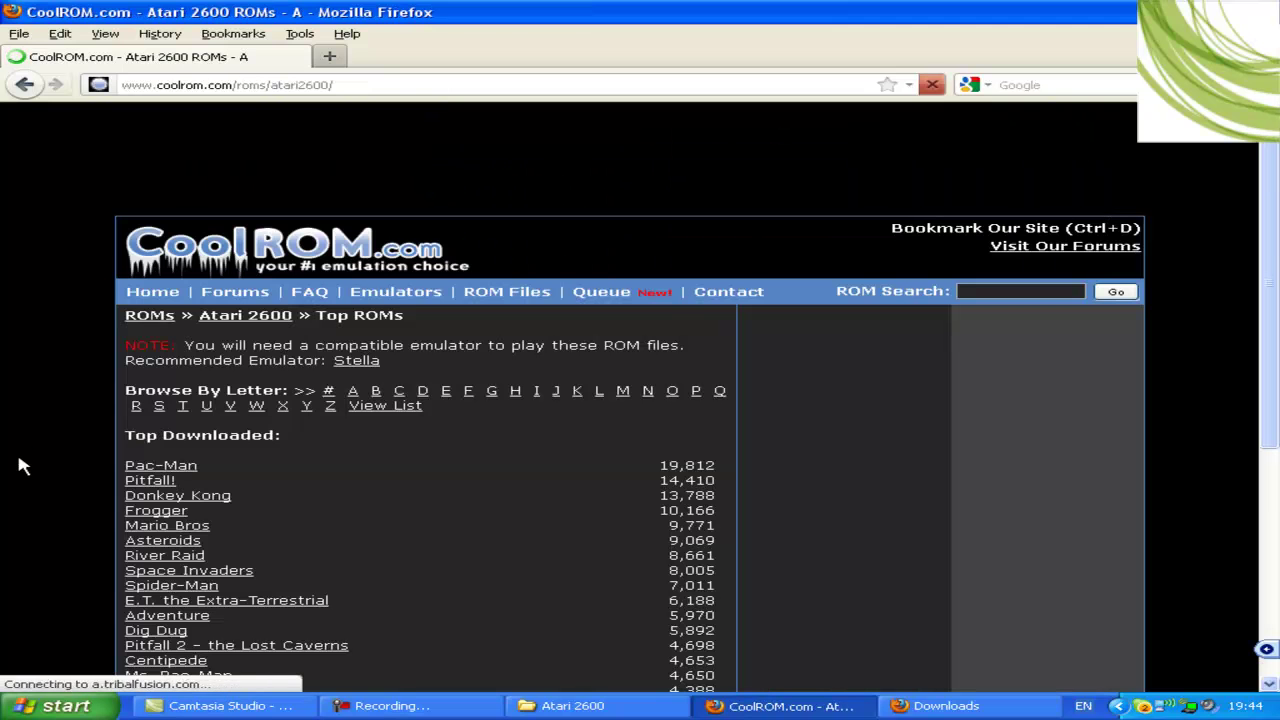
pyautogui.scroll(-2, 20, 466)
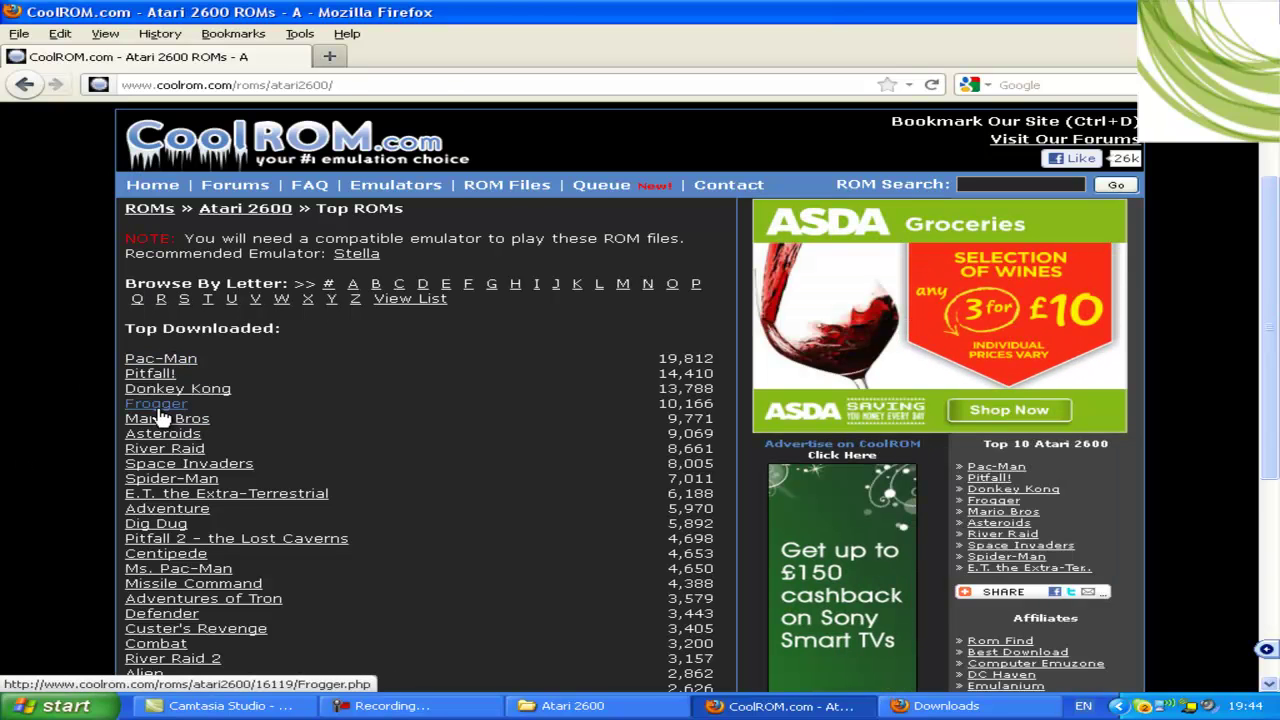
pyautogui.click(155, 405)
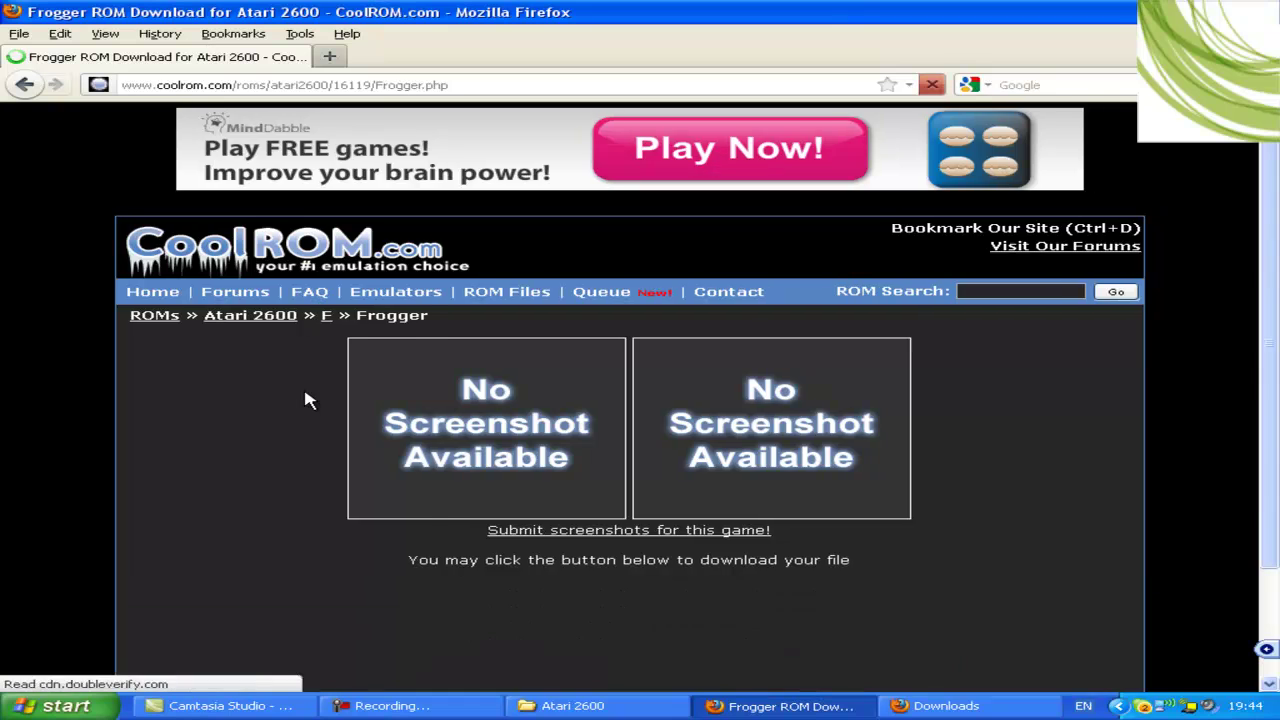
# Save Frogger.zip to disk from the Download Your File link
pyautogui.scroll(-4, 308, 400)
pyautogui.scroll(-3, 308, 398)
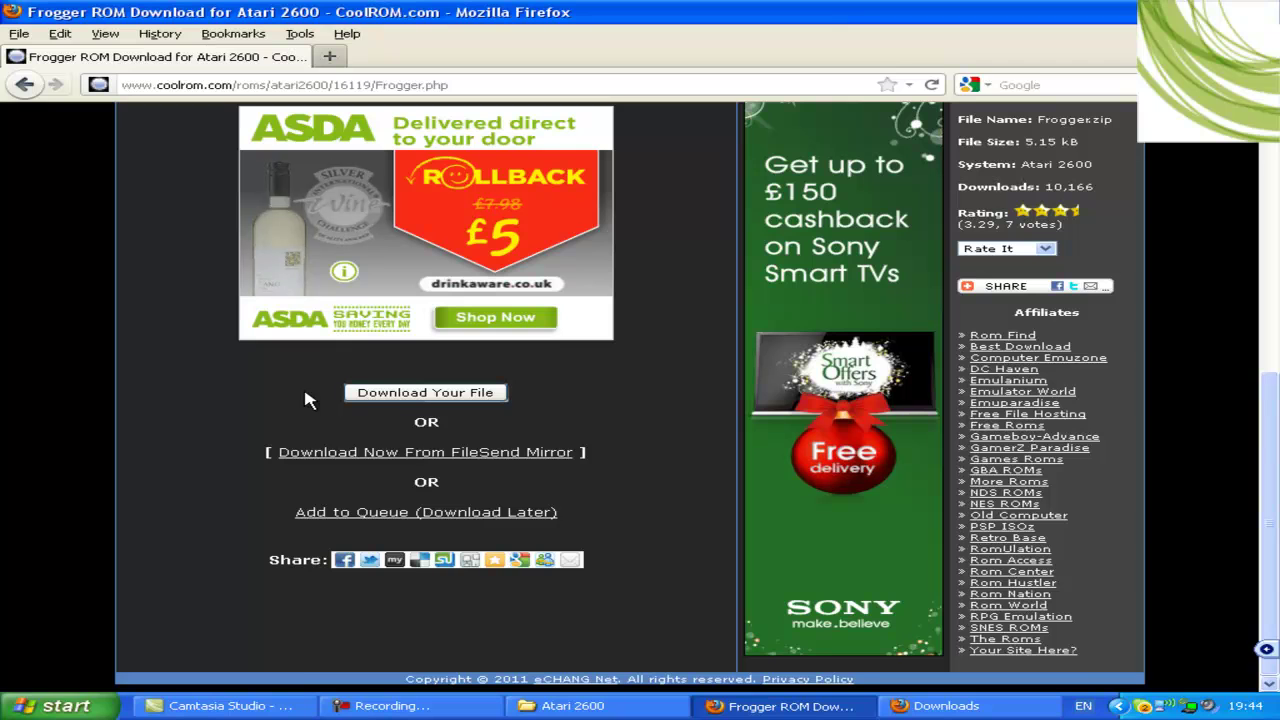
pyautogui.click(378, 393)
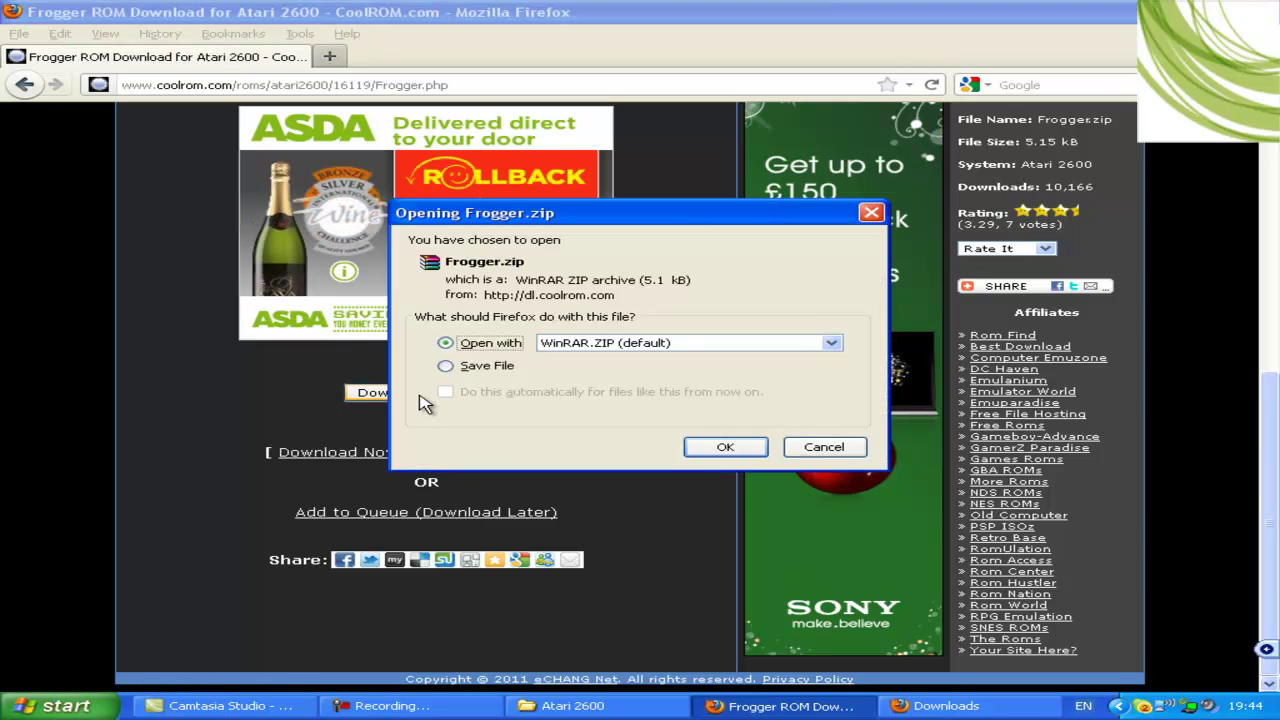
pyautogui.click(495, 366)
pyautogui.click(725, 447)
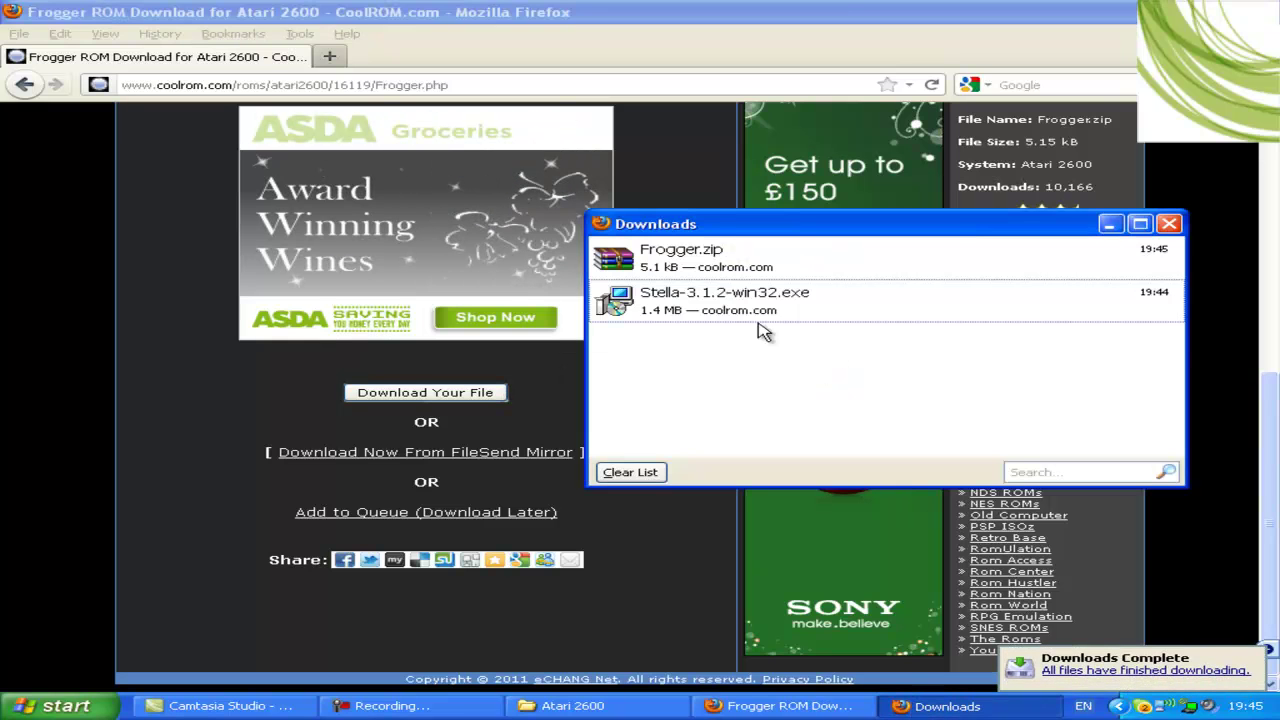
# Close Firefox and its downloads list, and move Frogger.zip into the Atari 2600 folder
pyautogui.click(1267, 11)
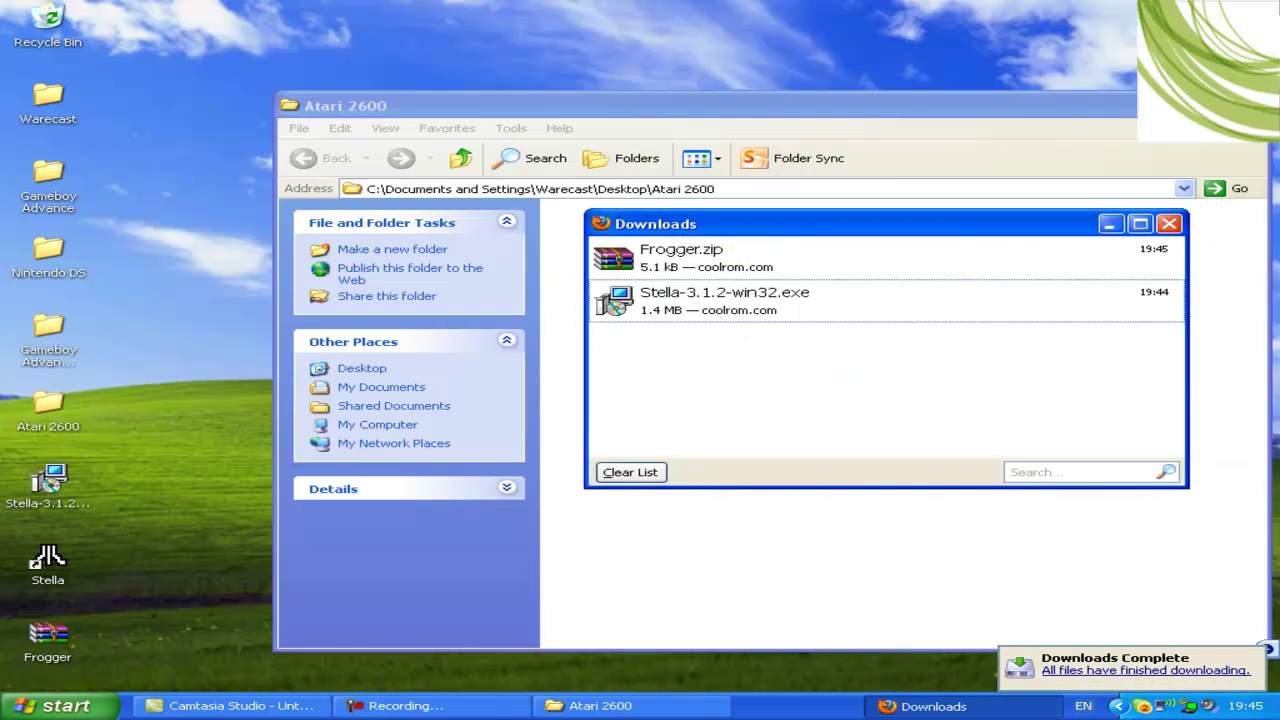
pyautogui.click(1169, 223)
pyautogui.moveTo(936, 114); pyautogui.dragTo(904, 150)
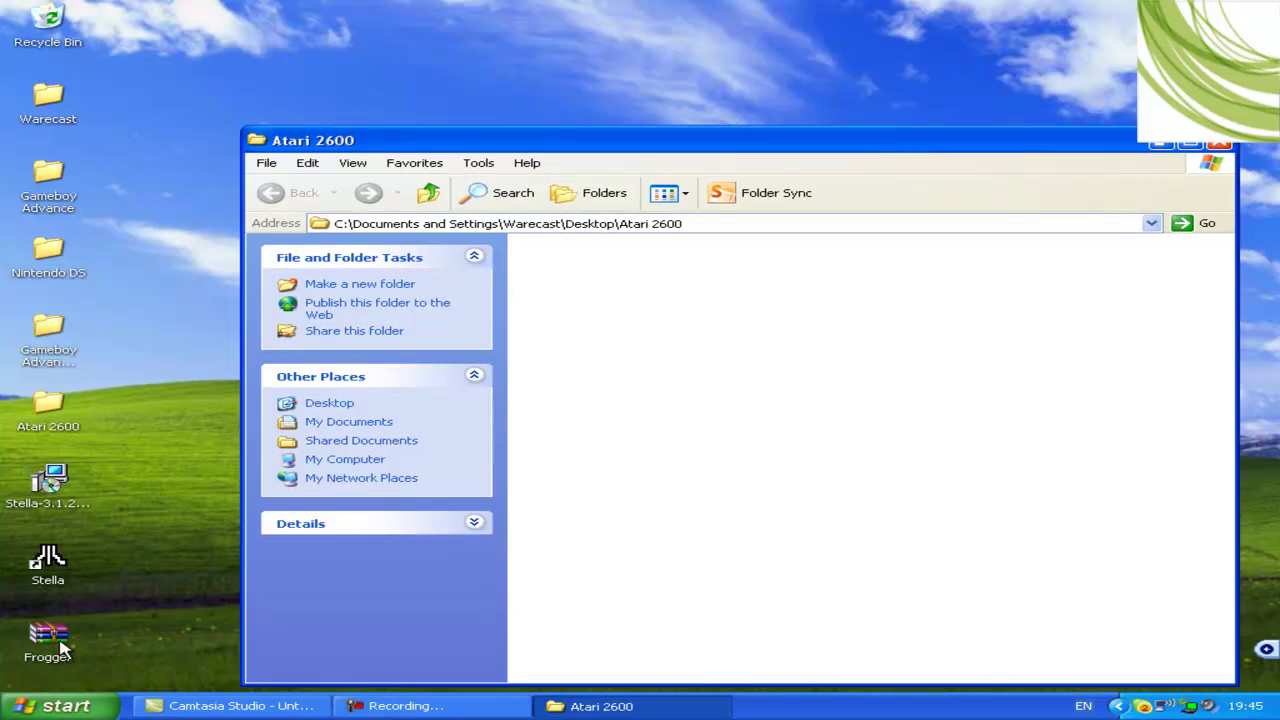
pyautogui.moveTo(62, 650); pyautogui.dragTo(680, 463)
# Extract Frogger.zip into the folder, then delete the archive and the readme
pyautogui.rightClick(560, 272)
pyautogui.click(646, 329)
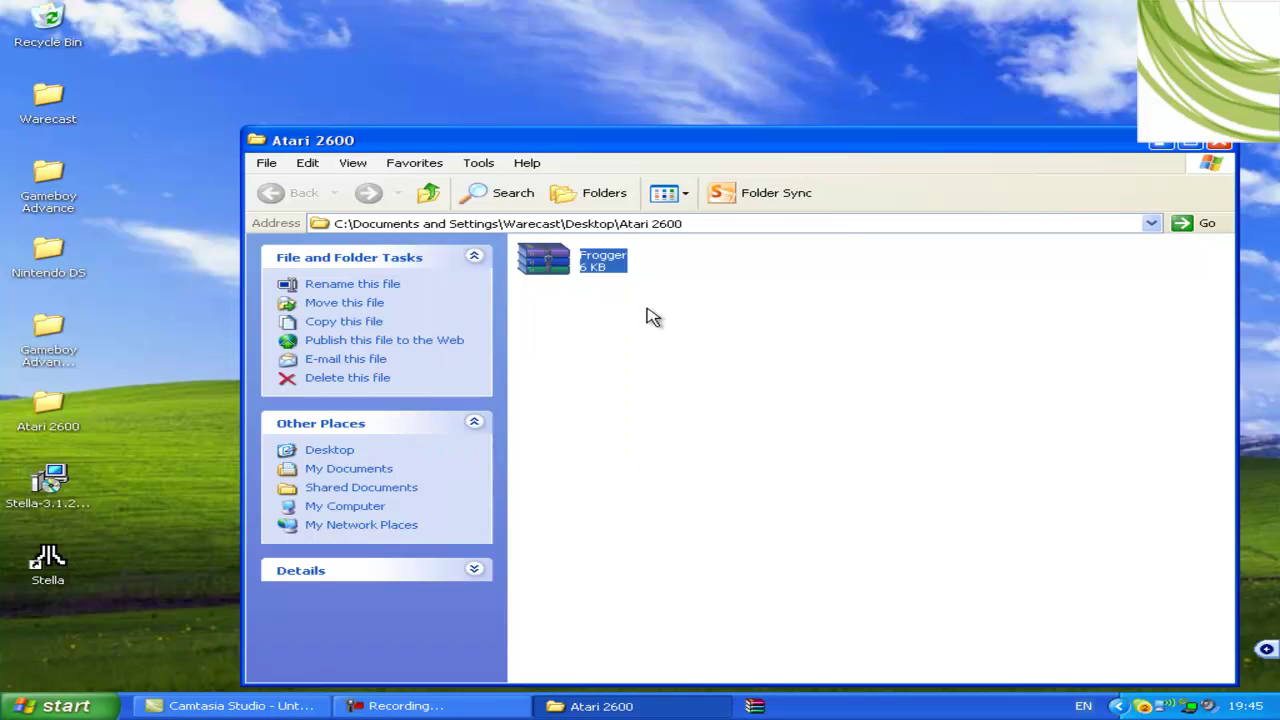
pyautogui.press('Delete')
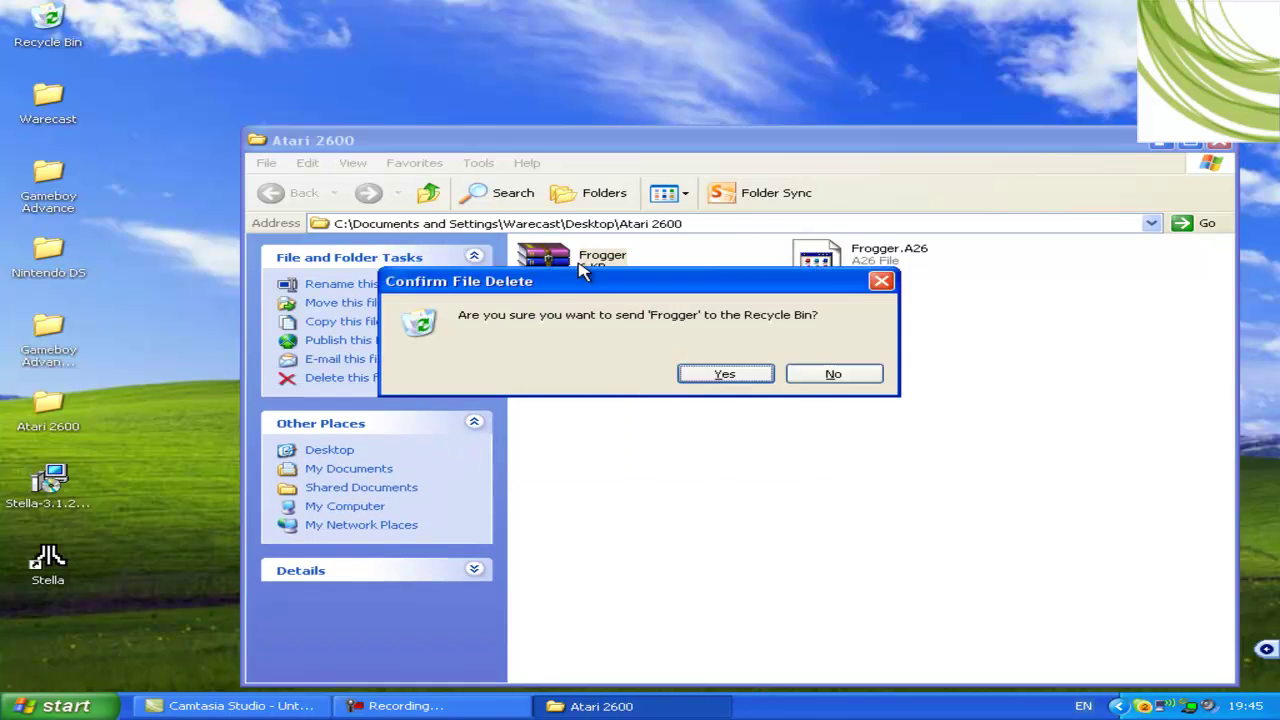
pyautogui.press('Return')
pyautogui.click(816, 262)
pyautogui.press('Delete')
pyautogui.press('Return')
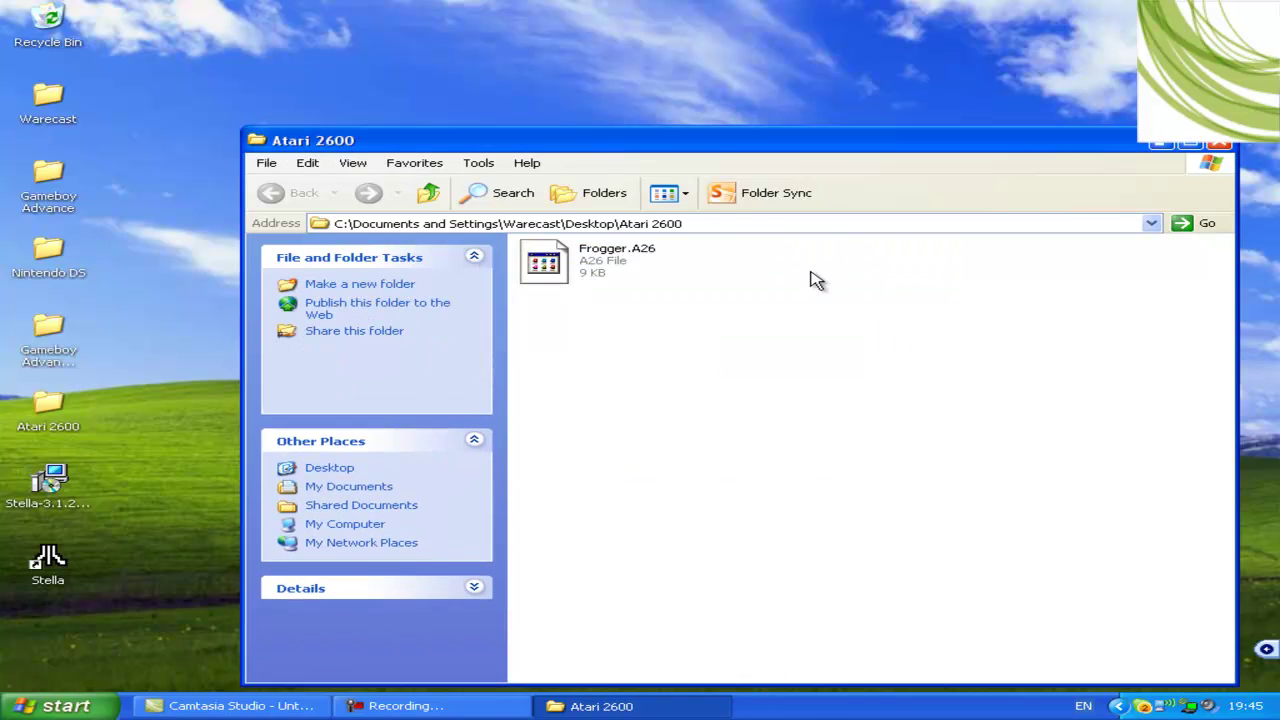
# Close the Atari 2600 folder window and launch Stella from its desktop shortcut
pyautogui.click(1219, 143)
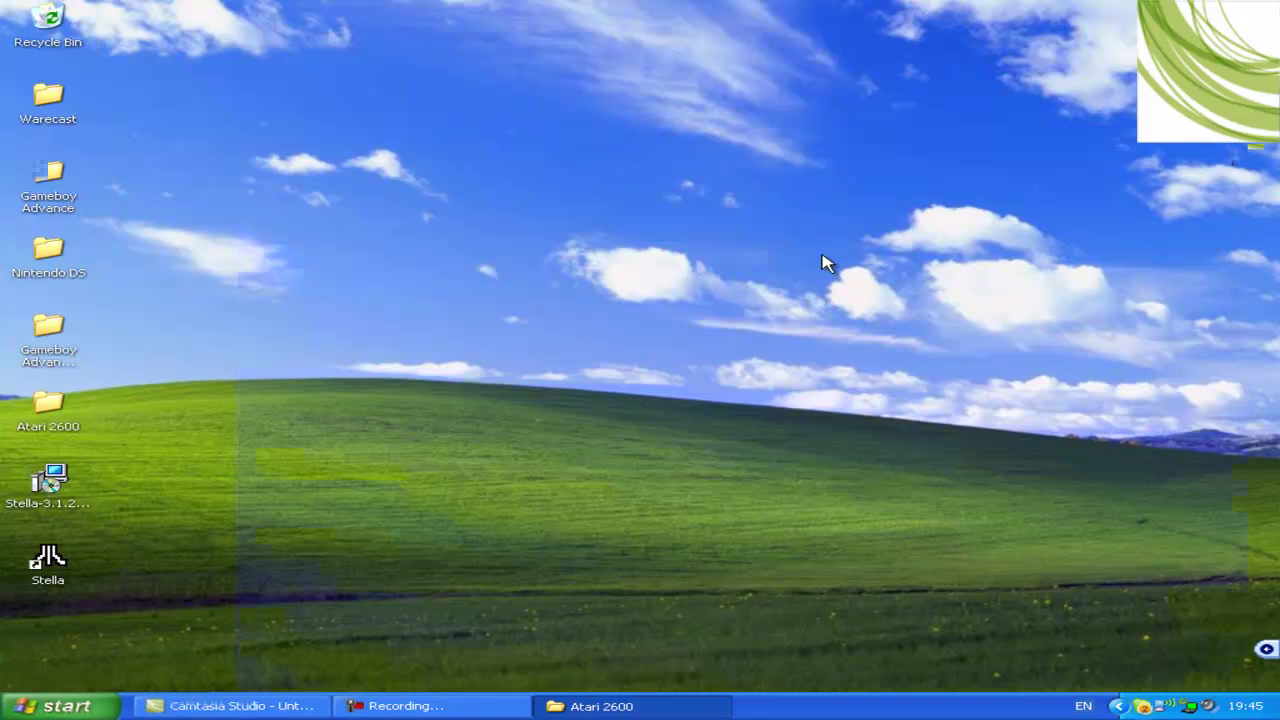
pyautogui.click(47, 562)
pyautogui.doubleClick(47, 562)
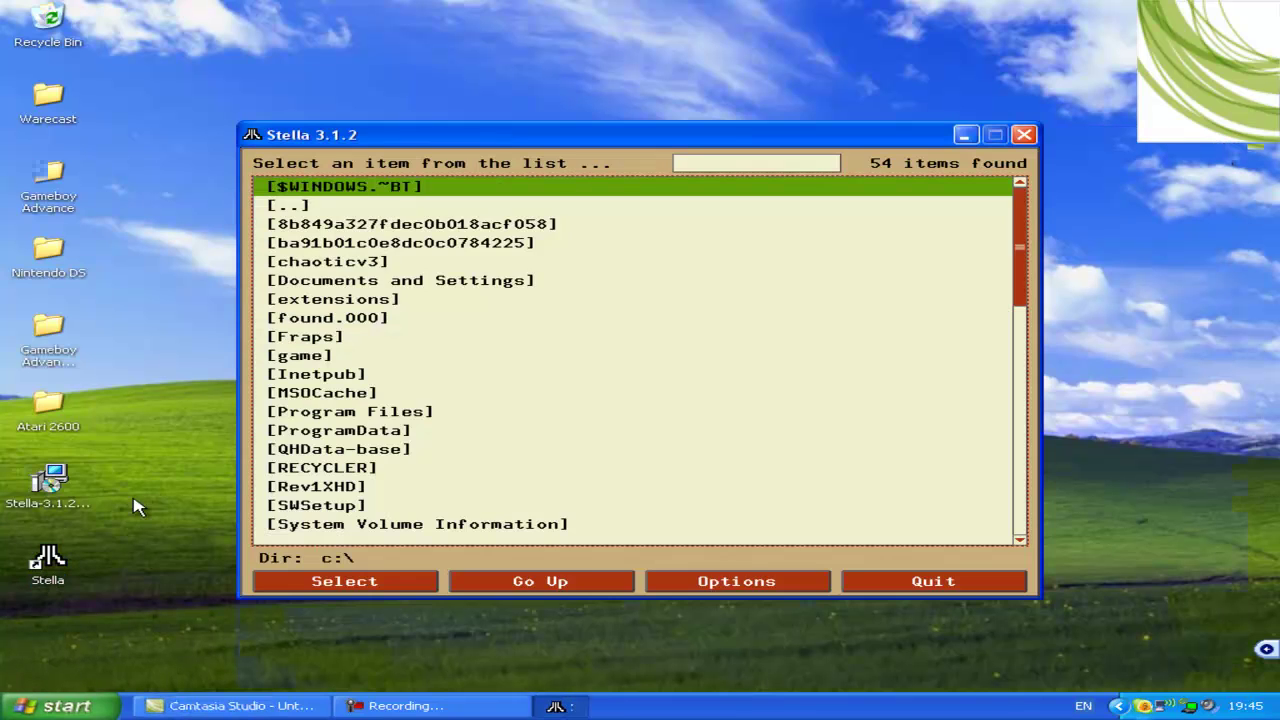
# Browse Stella's ROM list to Desktop\Atari 2600 and load Frogger.A26
pyautogui.click(389, 276)
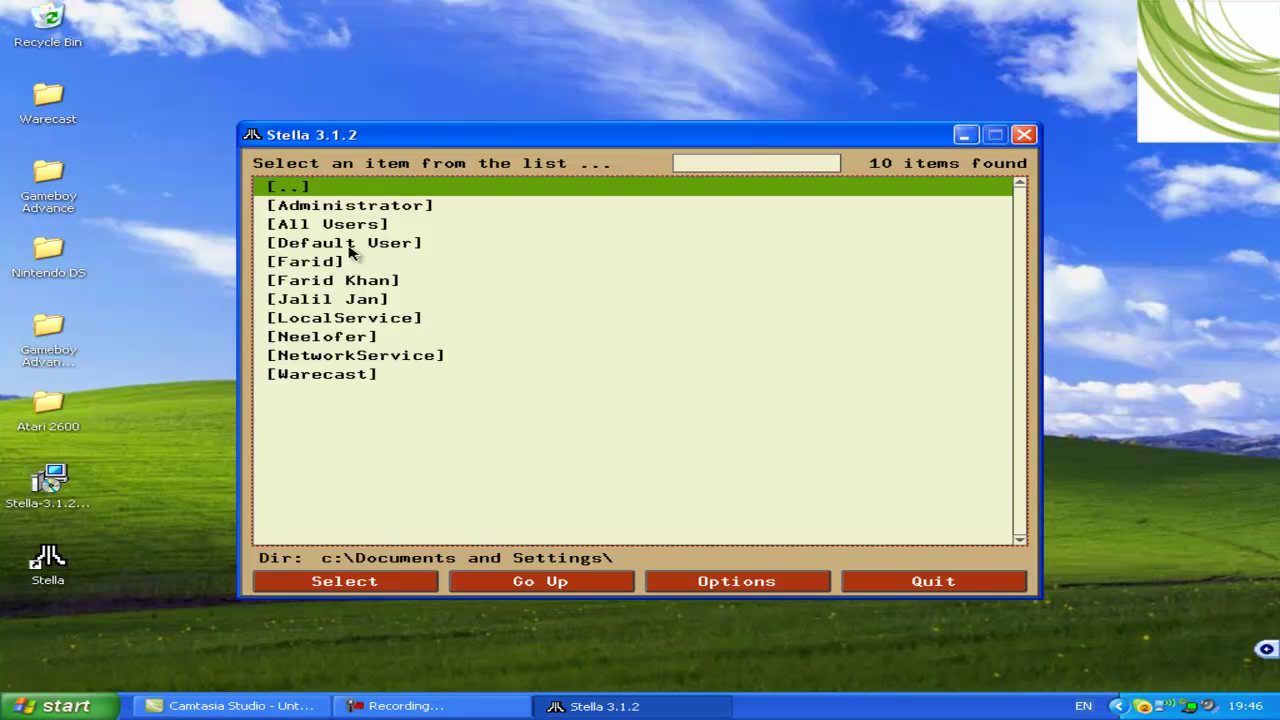
pyautogui.click(360, 378)
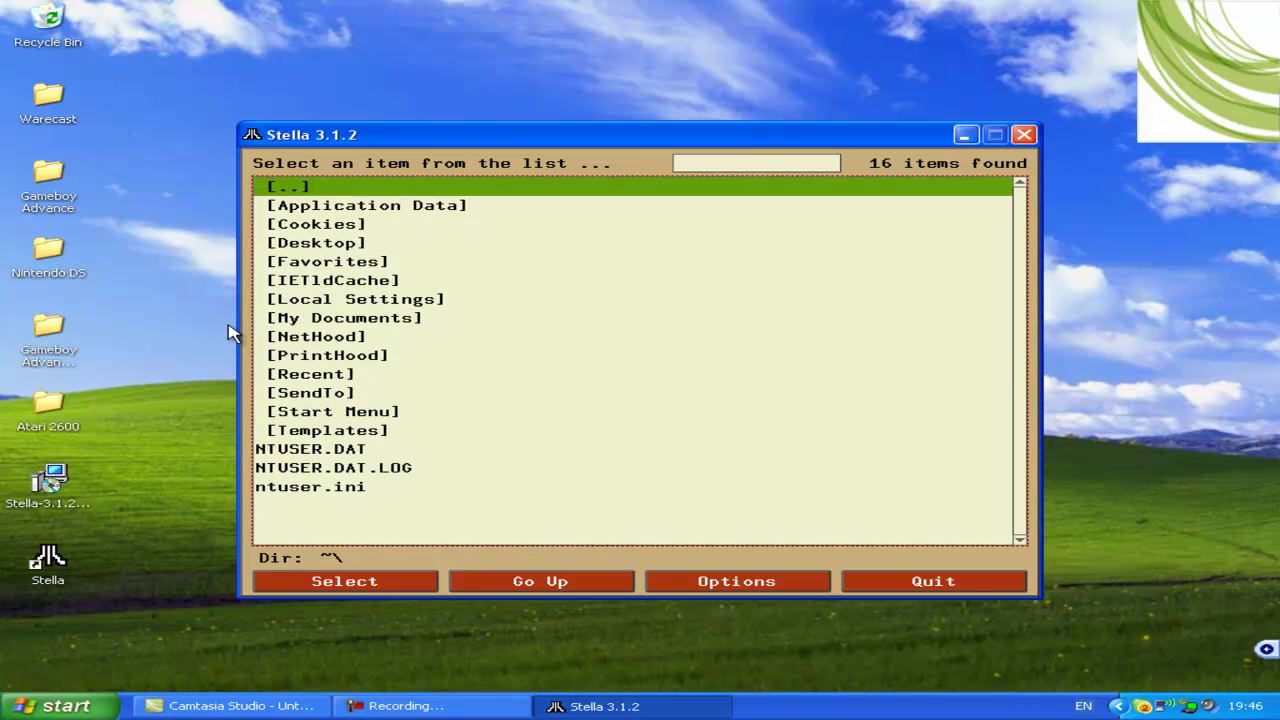
pyautogui.doubleClick(305, 247)
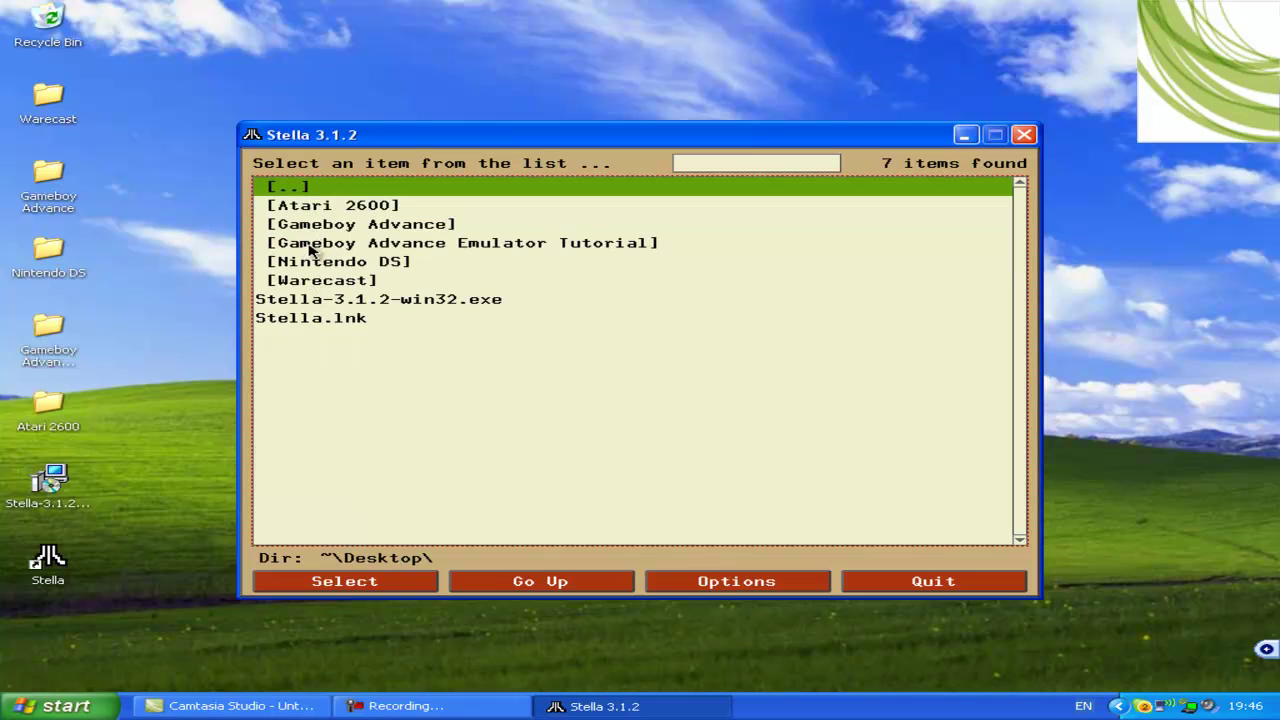
pyautogui.doubleClick(310, 207)
pyautogui.doubleClick(310, 210)
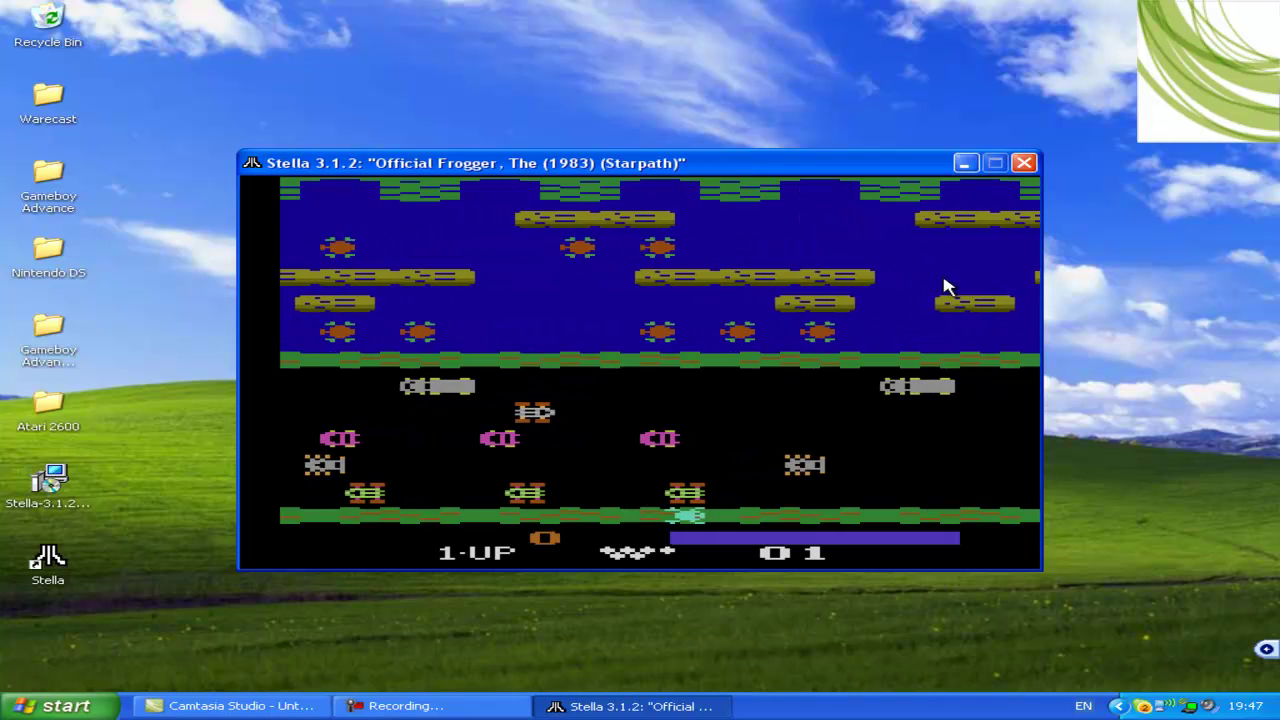
# Hop the frog up through the traffic to score 100, then switch right difficulty to B
pyautogui.press('Up')
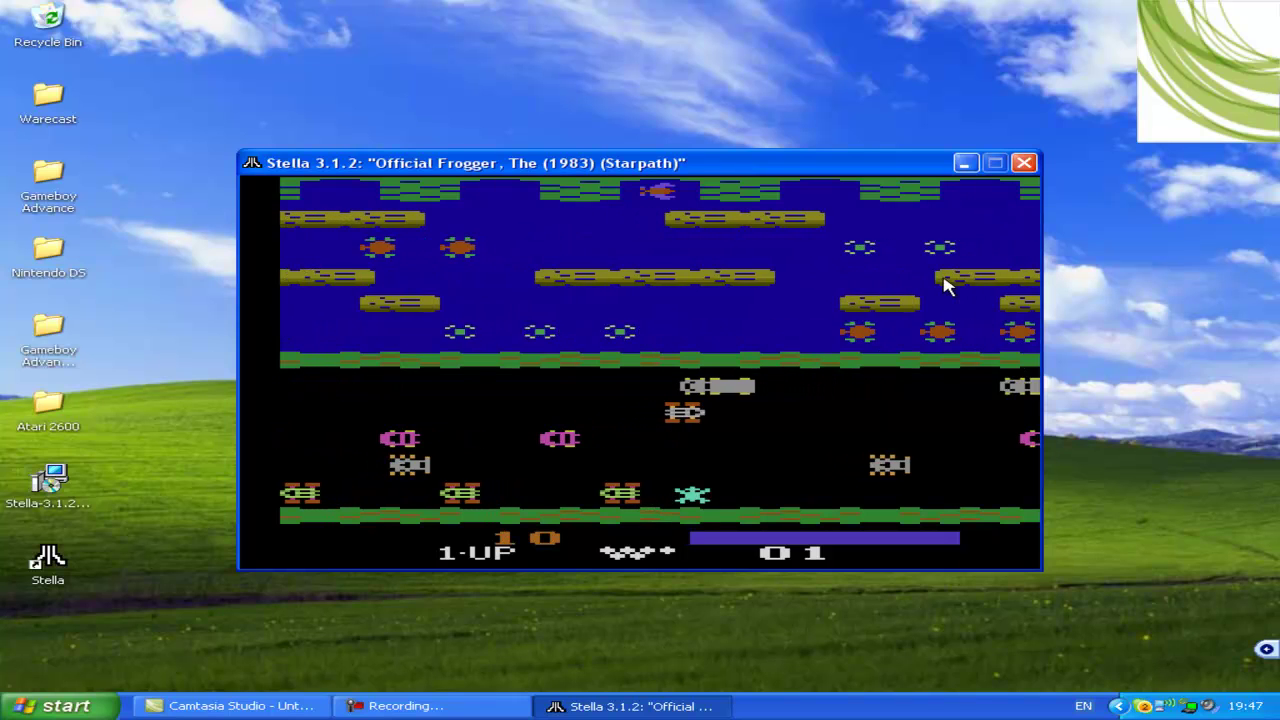
pyautogui.press('Up')
pyautogui.press('Up')
pyautogui.press('Up')
pyautogui.press('Up')
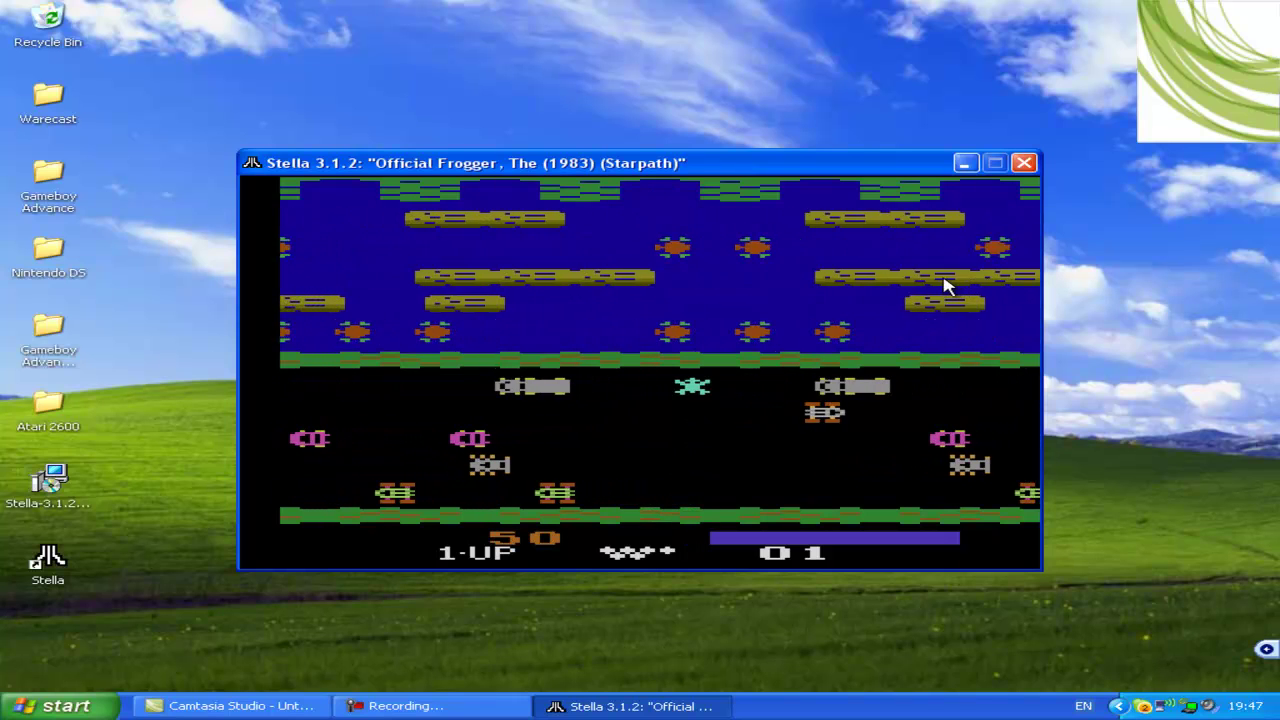
pyautogui.press('Up')
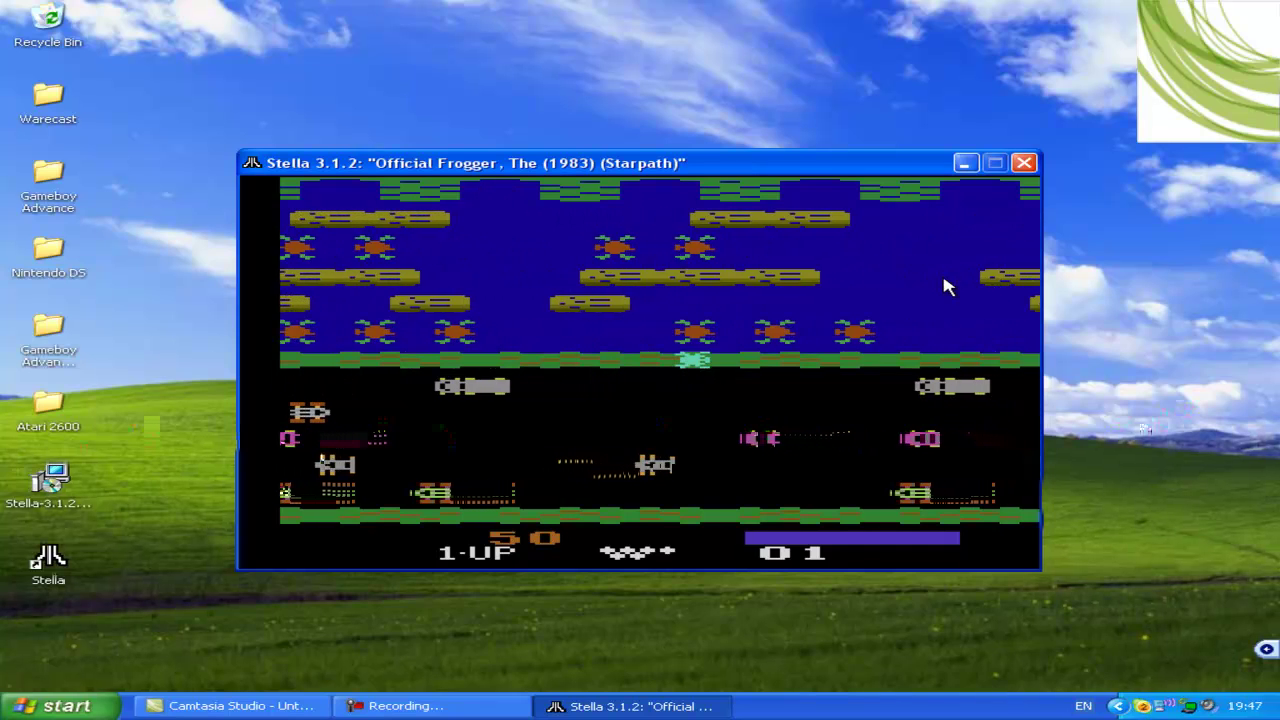
pyautogui.press('Left')
pyautogui.press('Left')
pyautogui.press('Up')
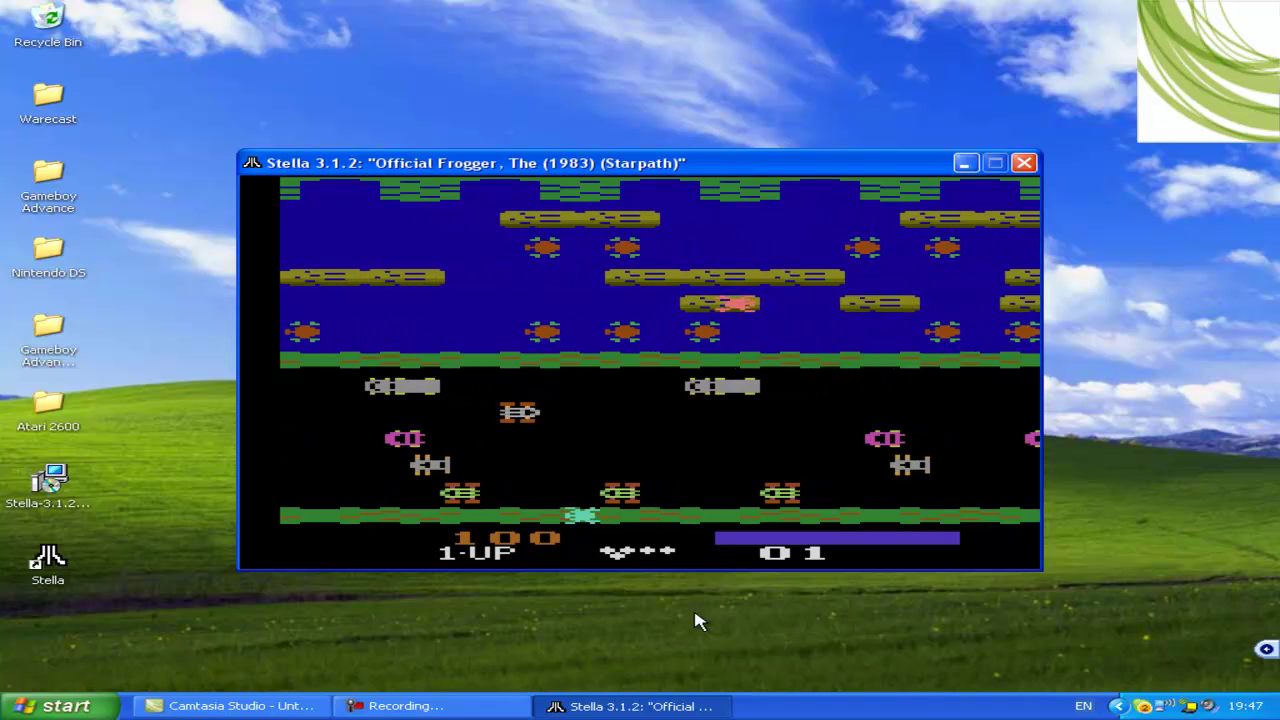
pyautogui.press('F7')
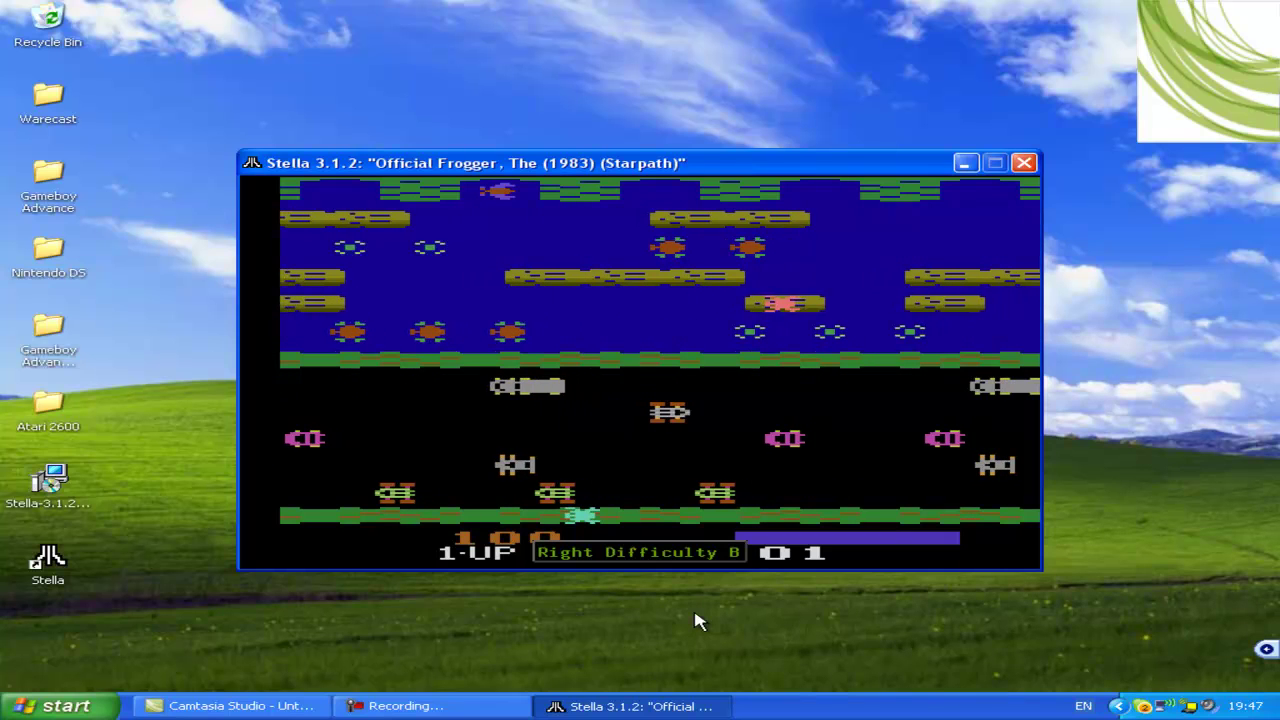